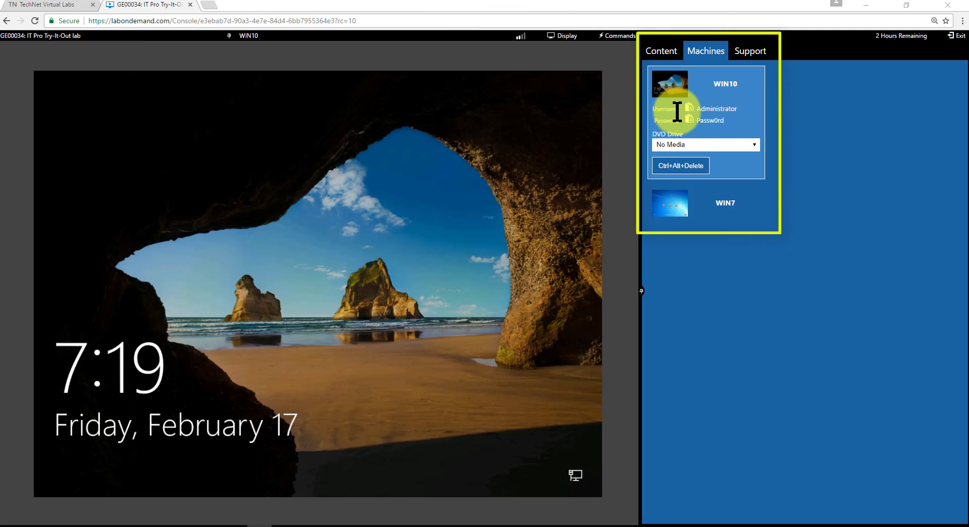
Unlock the WIN10 machine and open the Windows Features dialog from Programs and Features.
click(365, 338)
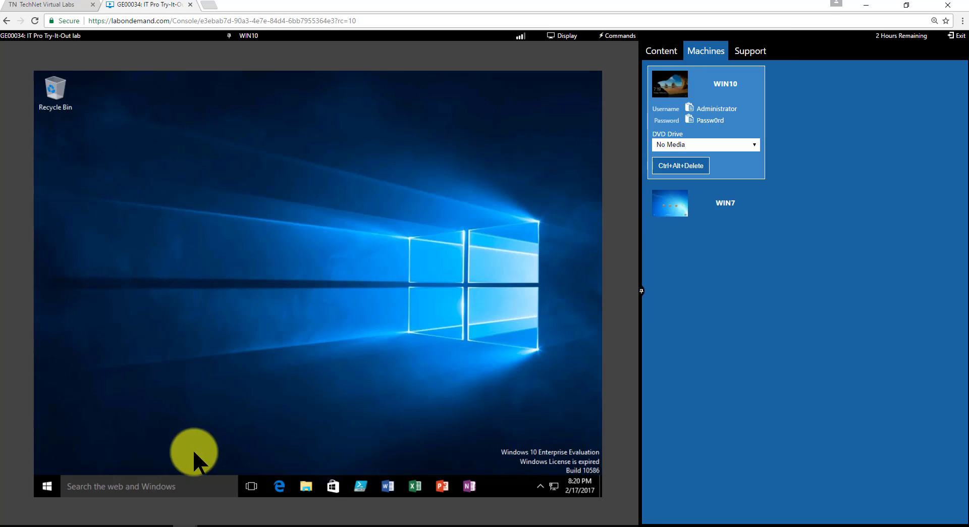
click(153, 486)
text(program)
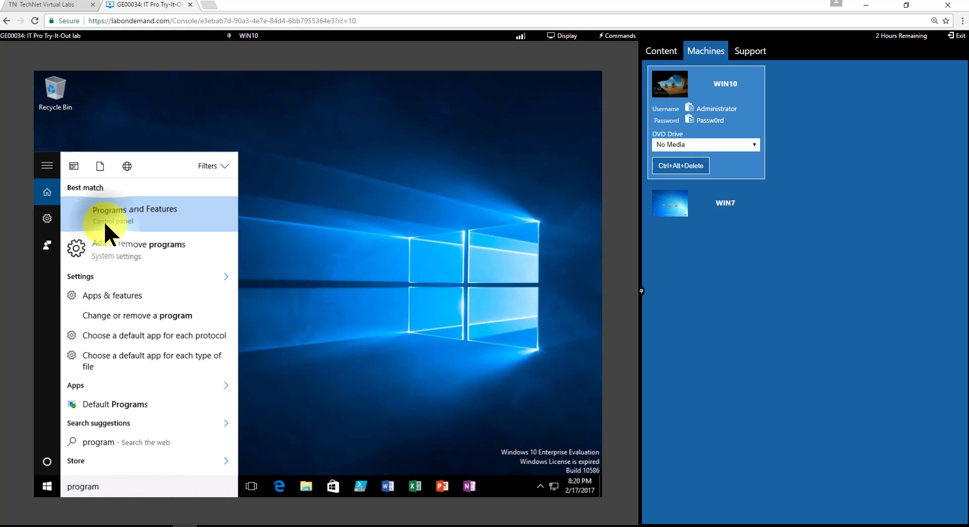
click(103, 220)
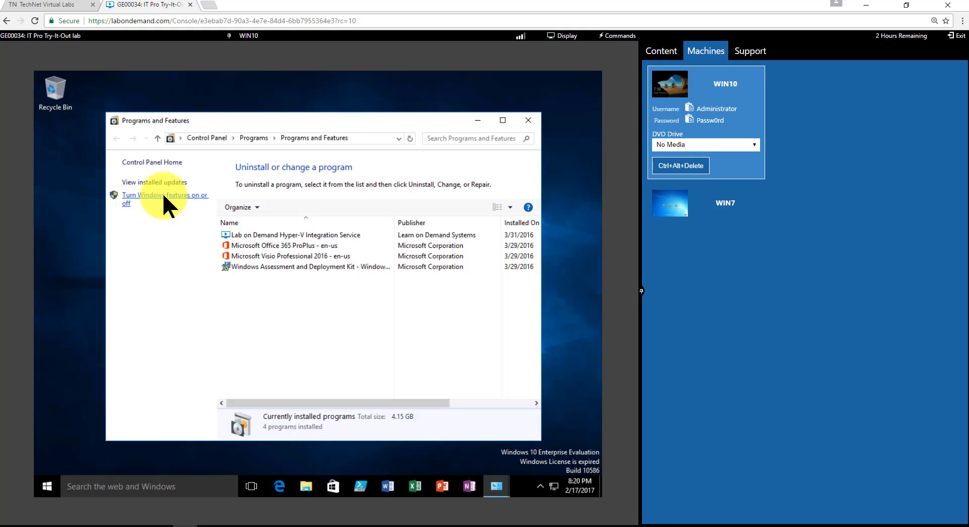
click(163, 196)
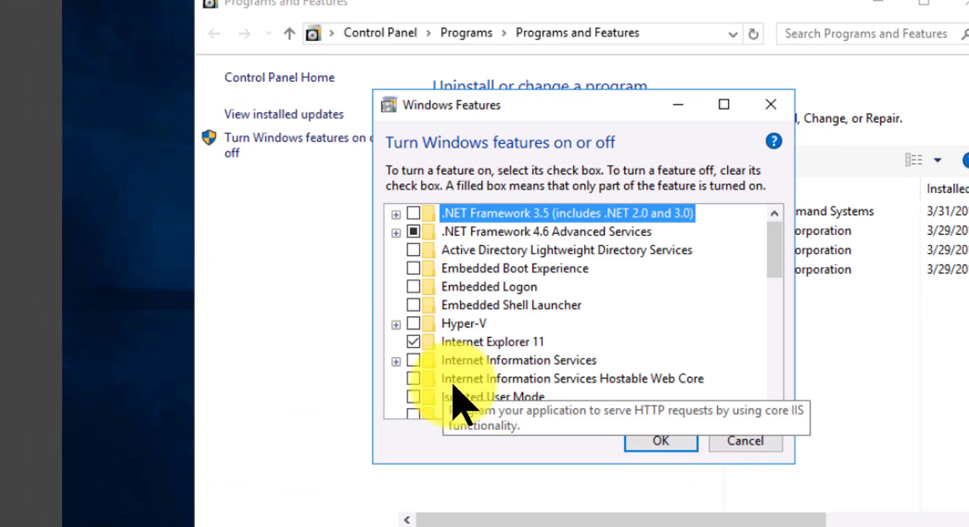
Under Internet Information Services, enable FTP Server with FTP Extensibility, Web Management Tools and World Wide Web Services.
click(395, 362)
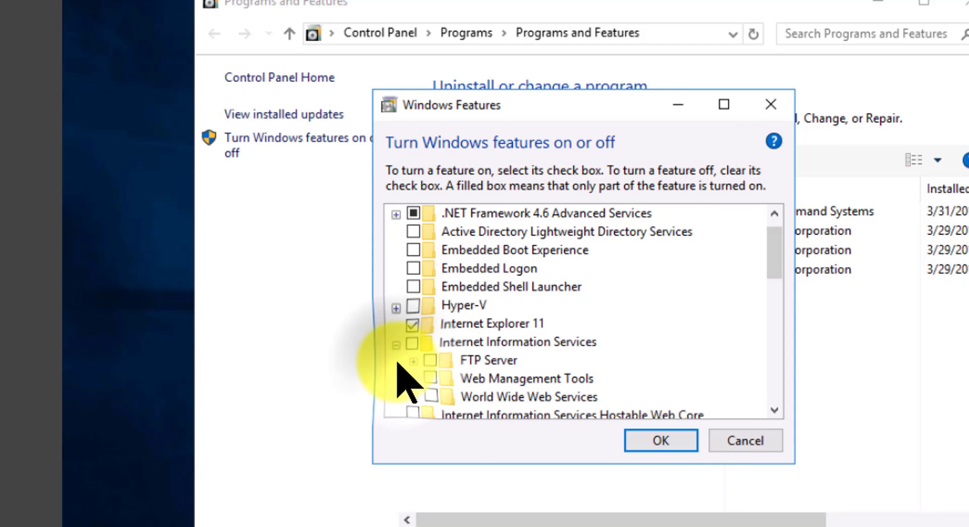
click(433, 360)
click(432, 380)
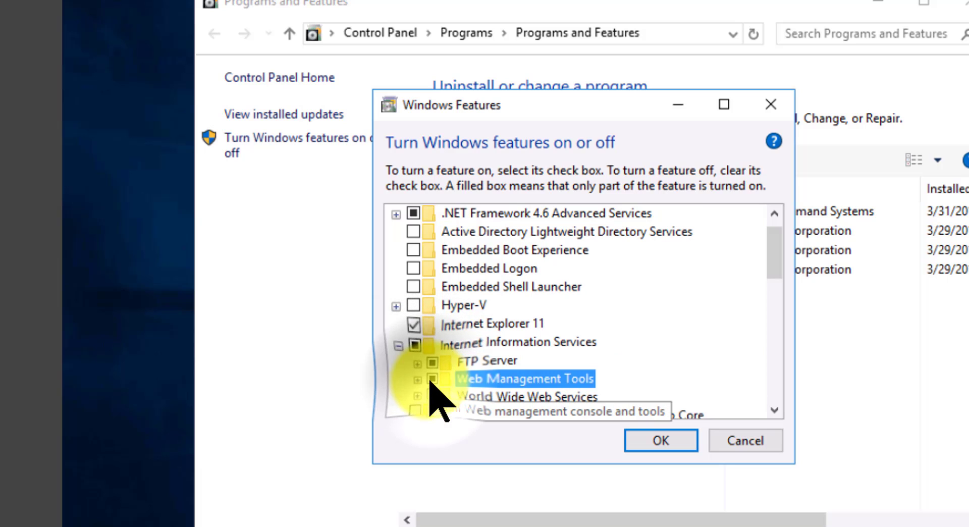
click(433, 398)
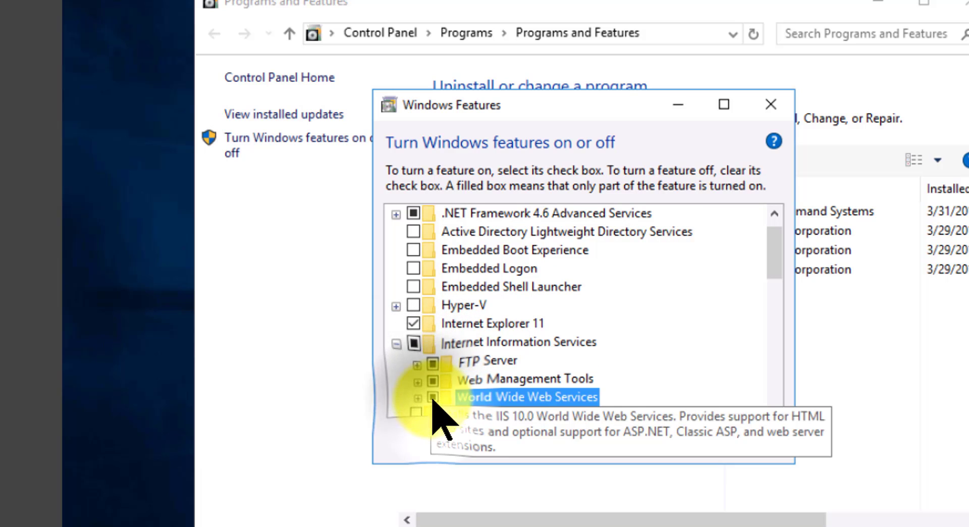
click(416, 362)
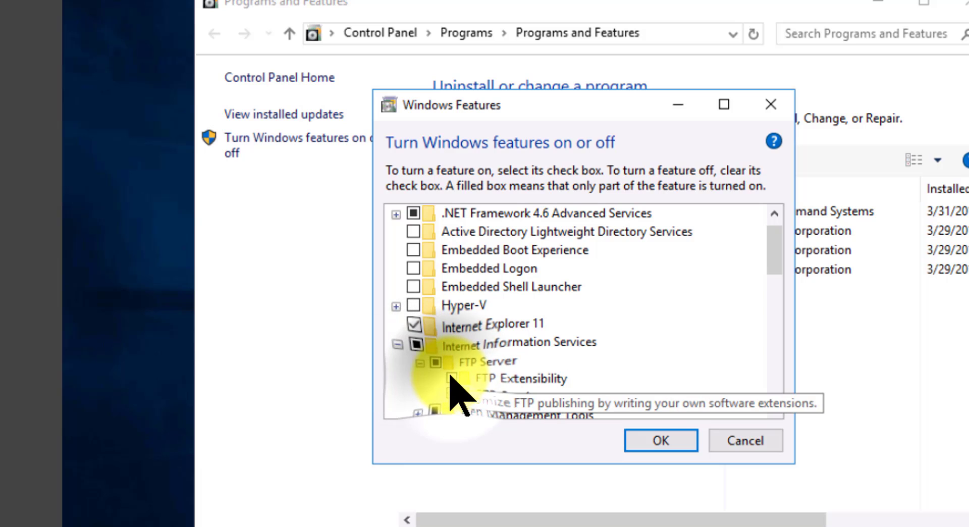
click(447, 379)
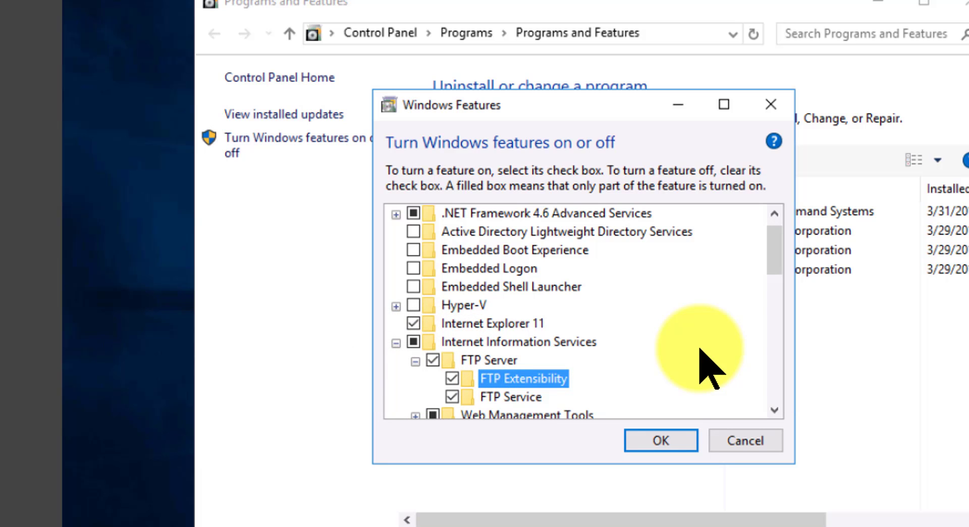
Add IIS 6 Management Compatibility, IIS Management Scripts and Tools and IIS Management Service under Web Management Tools, and apply the feature changes.
scroll(707, 369, down, 2)
click(414, 343)
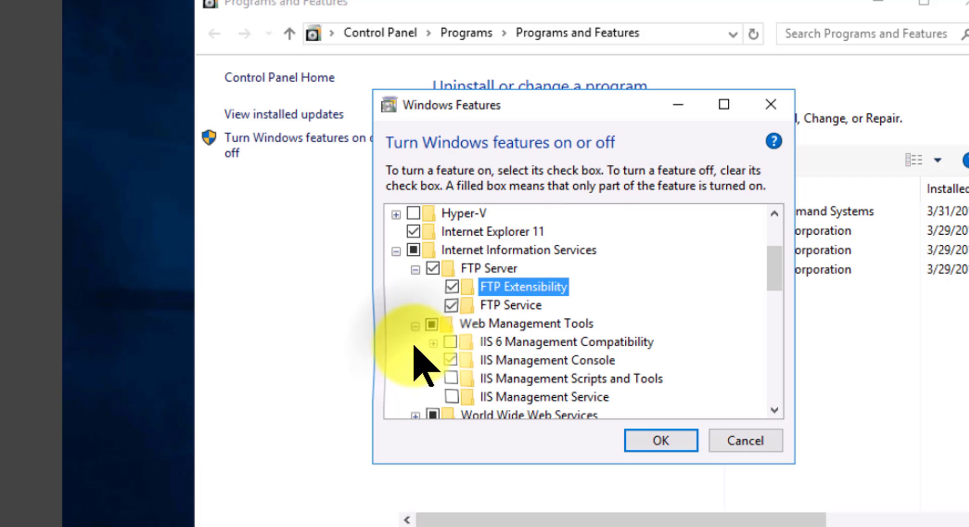
click(452, 324)
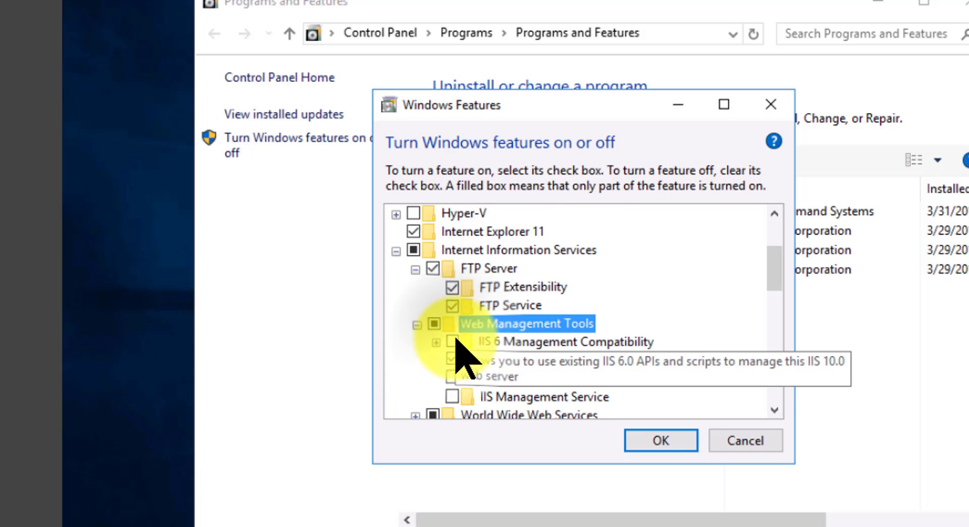
click(452, 343)
click(452, 378)
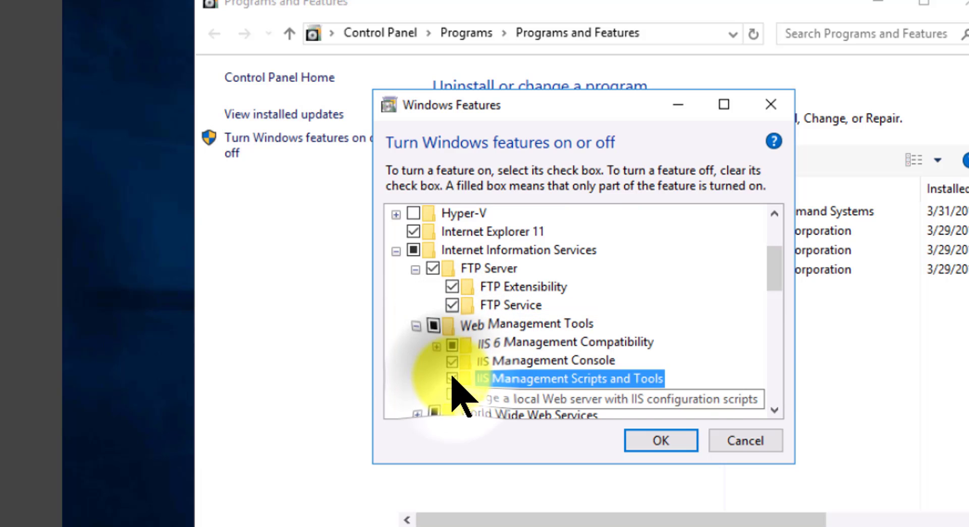
click(452, 396)
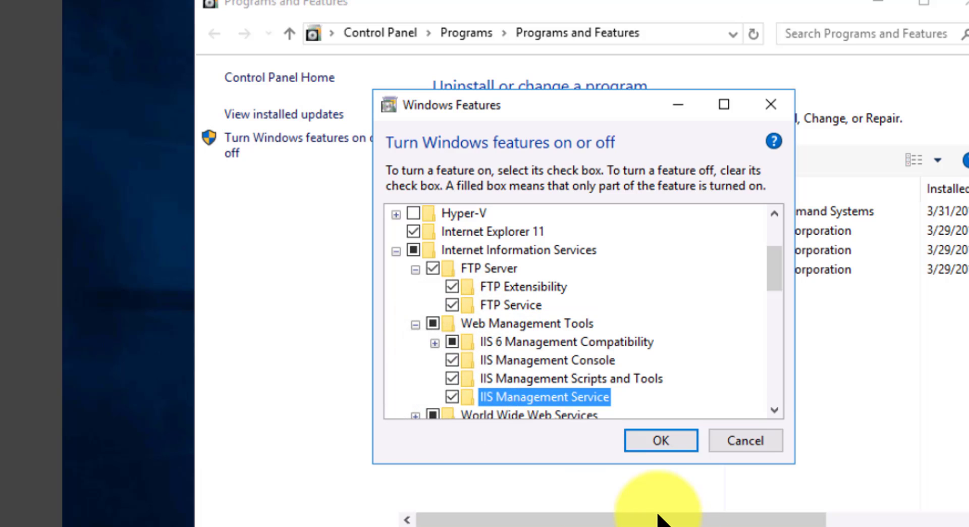
click(657, 439)
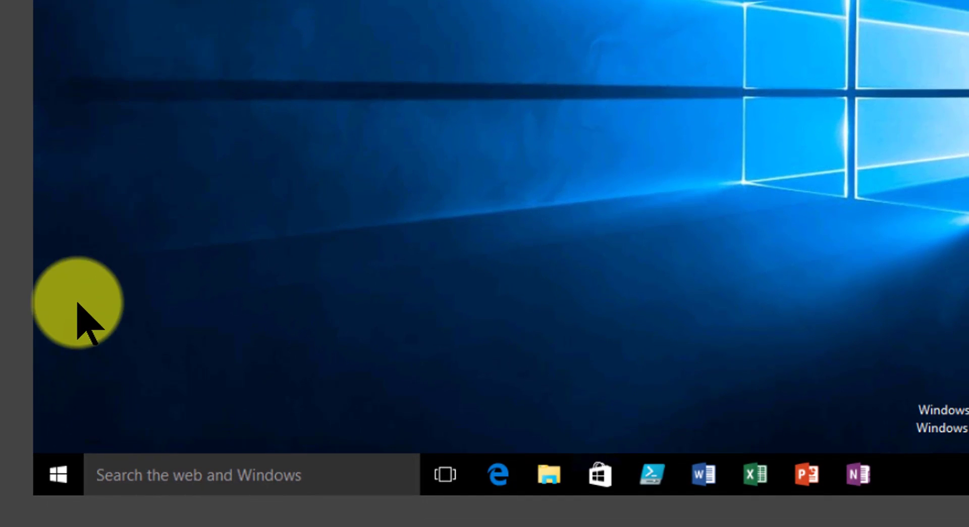
Find Administrative Tools through Windows search and launch Internet Information Services (IIS) Manager.
click(129, 474)
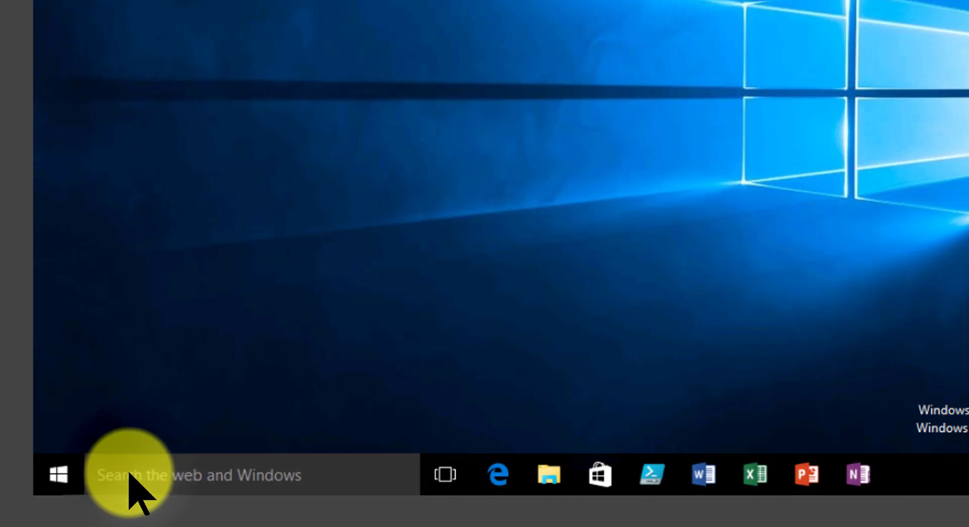
text(admi)
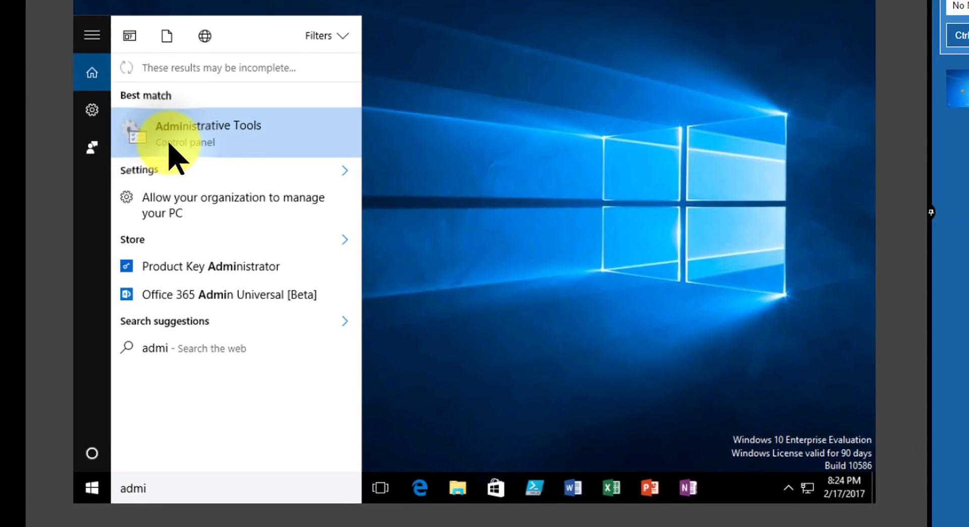
click(169, 145)
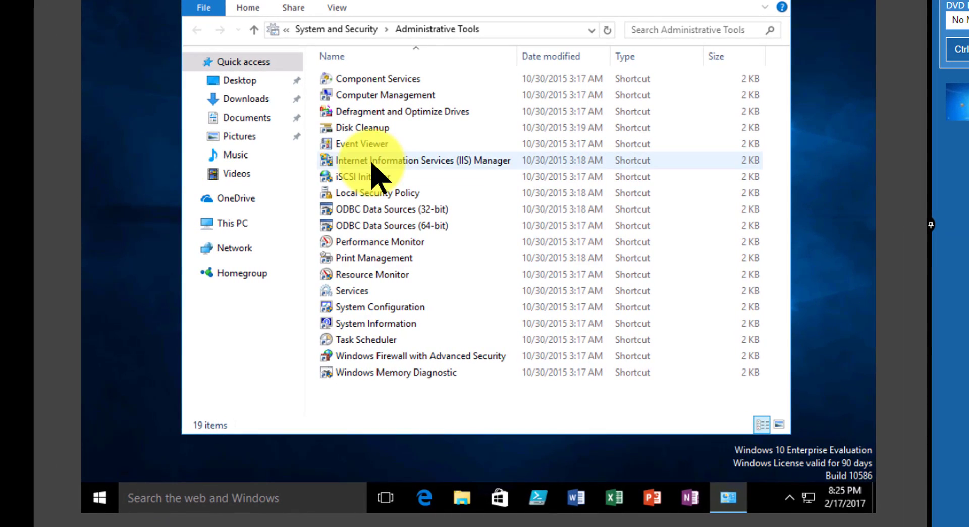
click(372, 162)
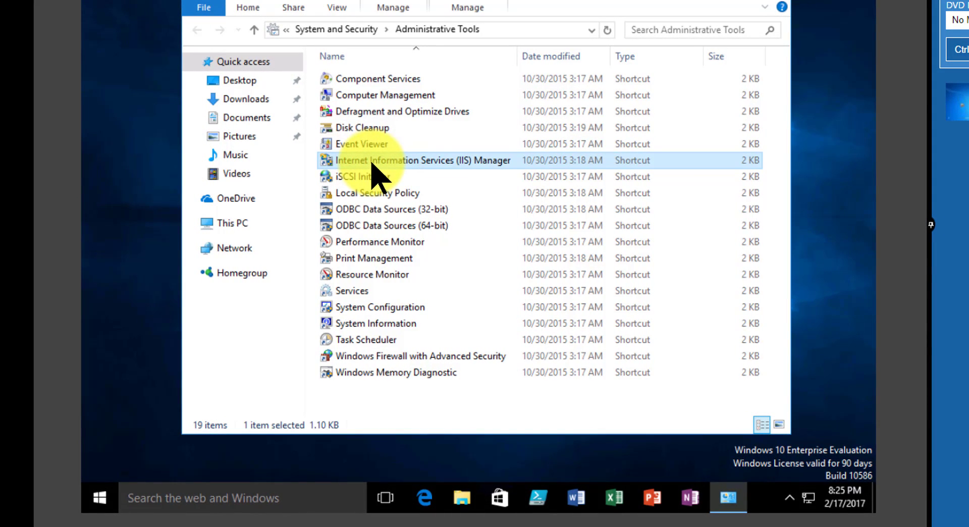
double_click(372, 164)
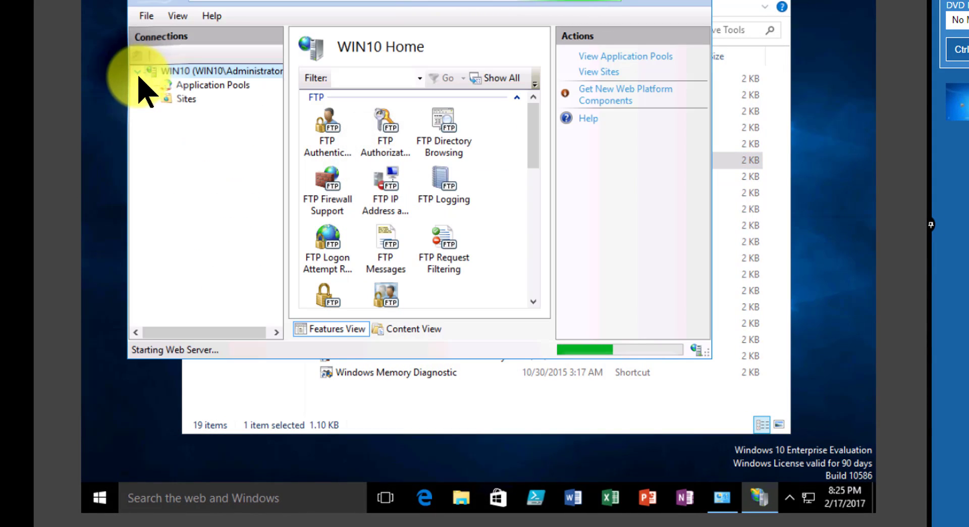
Start adding an FTP site named WIN10 with physical path C:\ and the No SSL option.
right_click(177, 99)
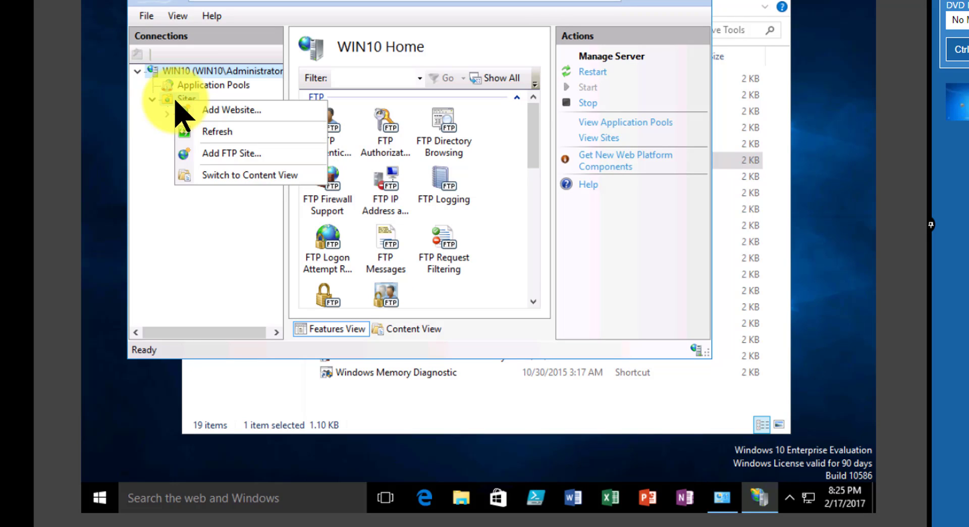
click(198, 155)
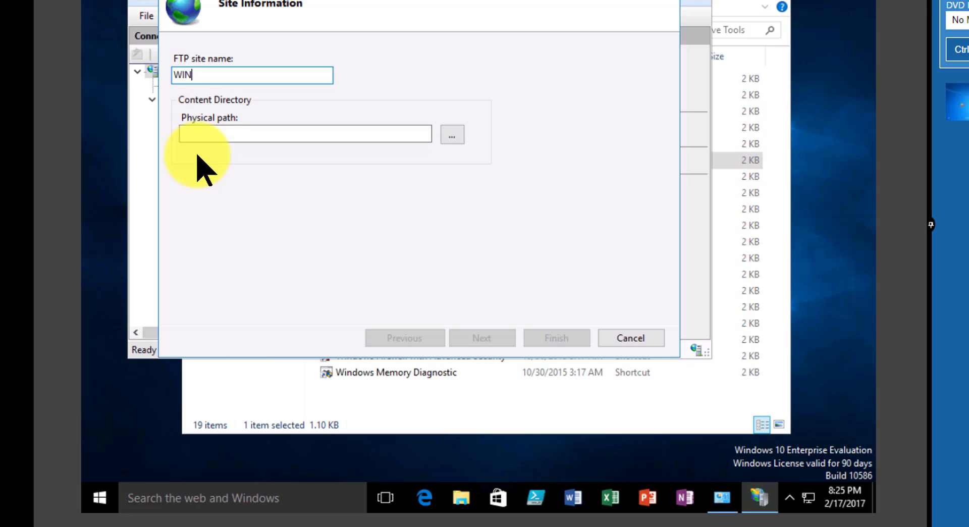
text(WIN10)
click(452, 134)
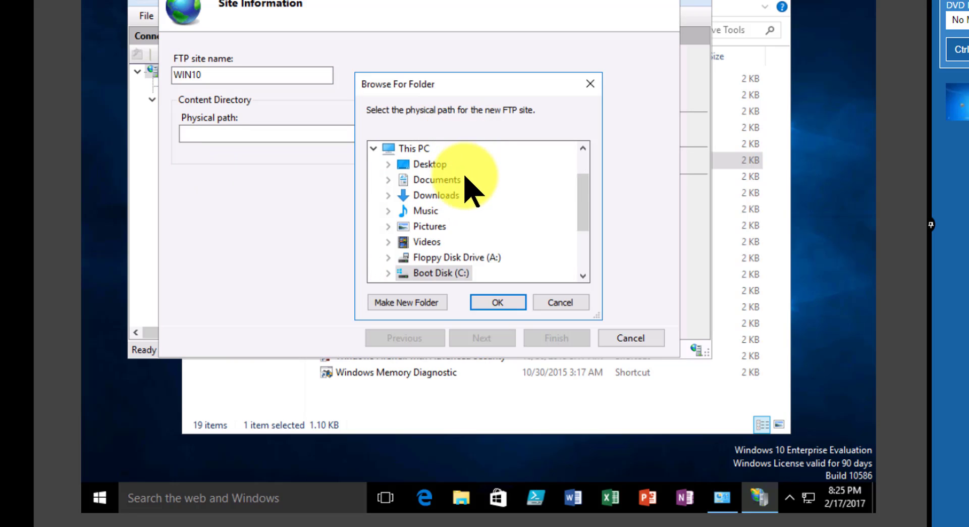
double_click(440, 273)
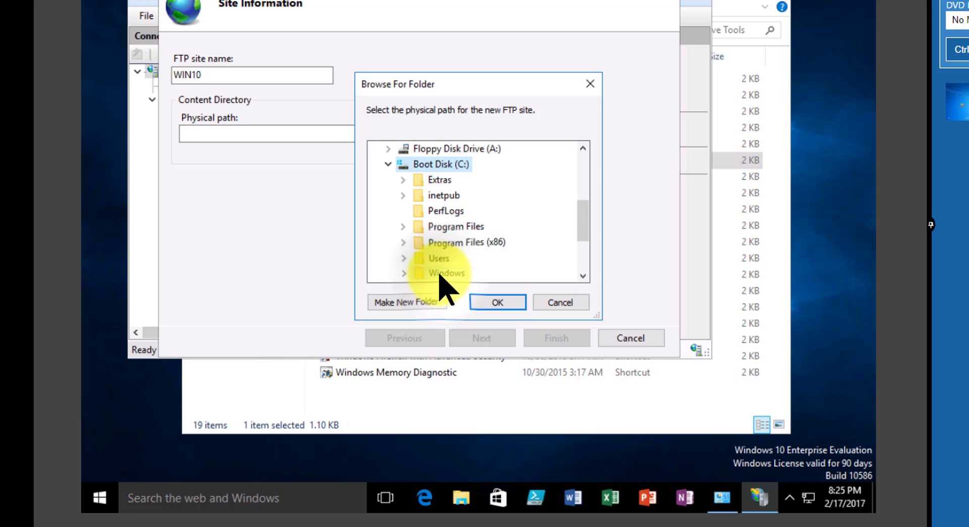
click(502, 301)
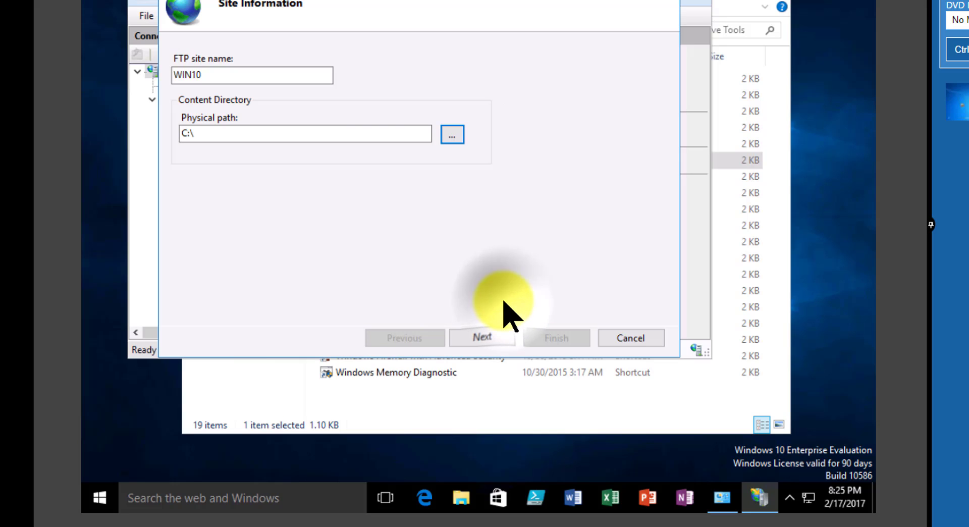
click(483, 337)
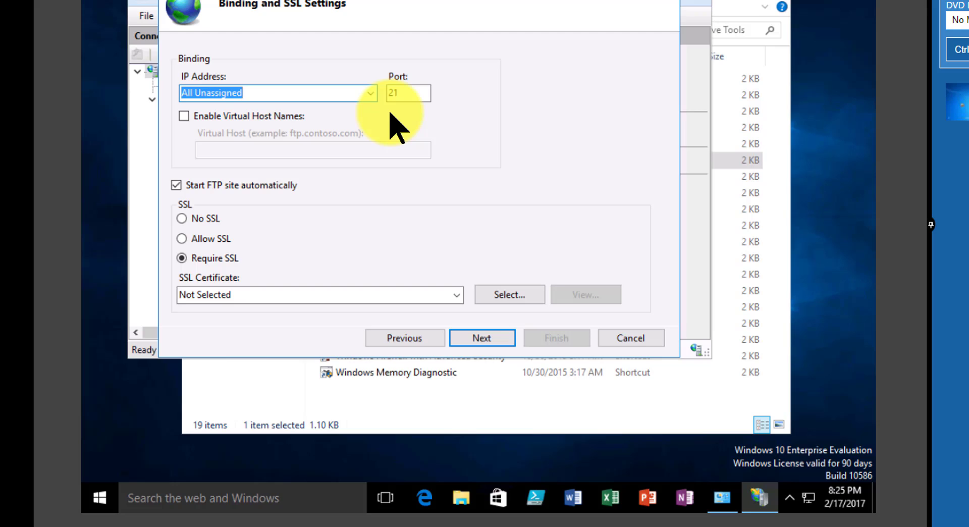
click(182, 220)
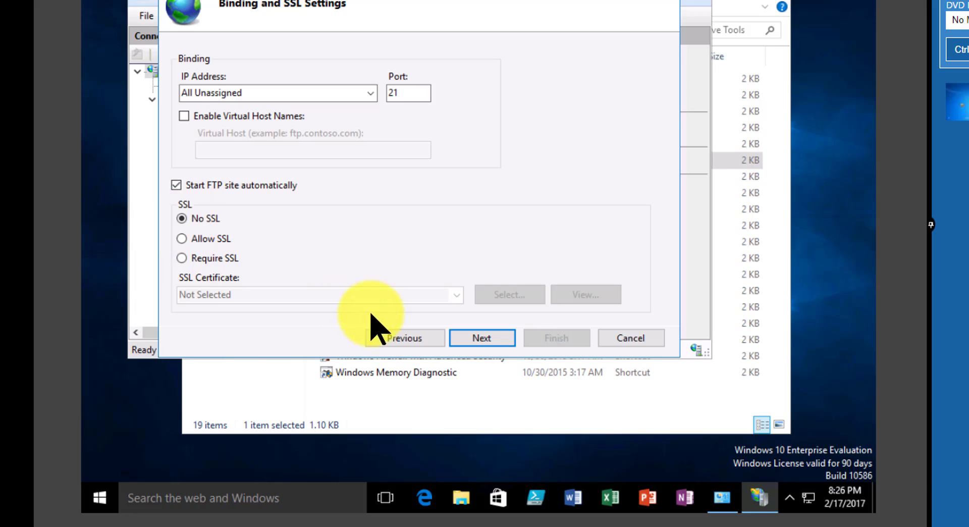
click(472, 340)
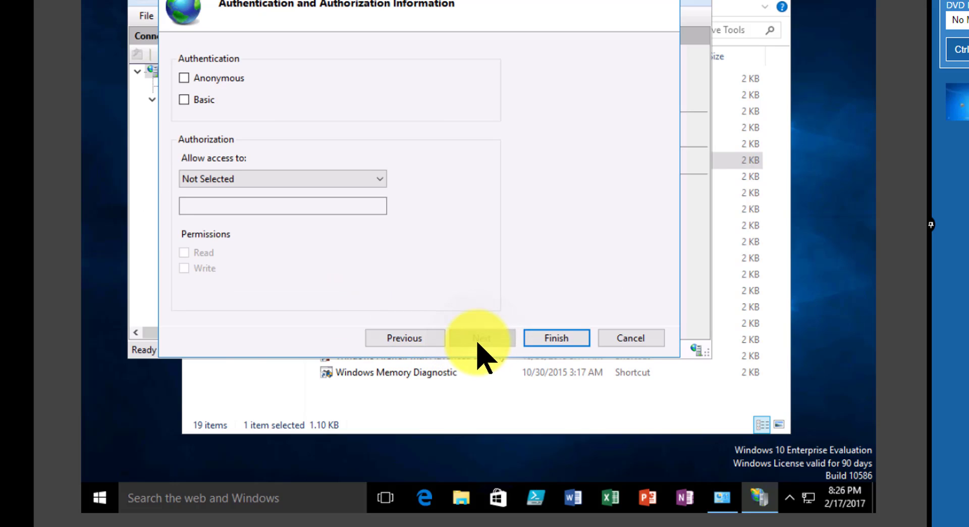
Enable Anonymous authentication, grant anonymous users Read permission, finish creating the FTP site and close IIS Manager.
click(184, 77)
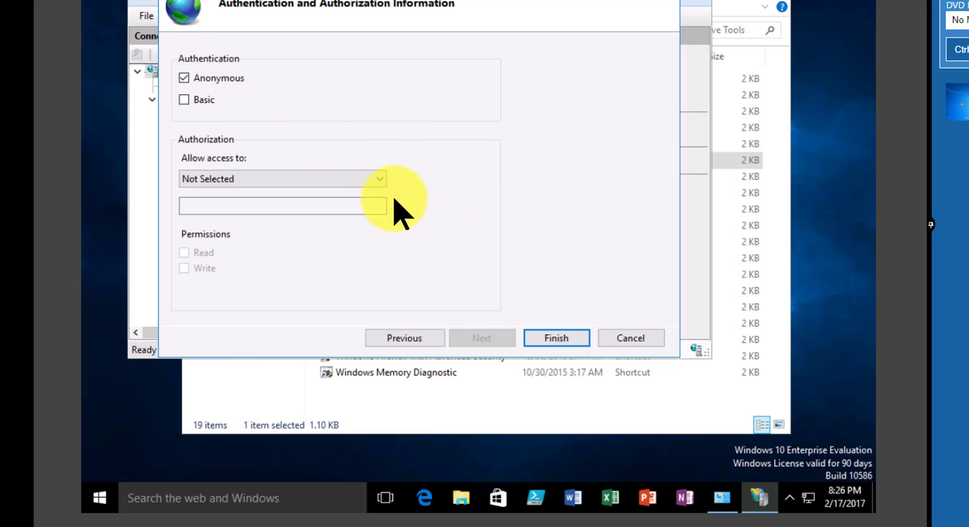
click(376, 180)
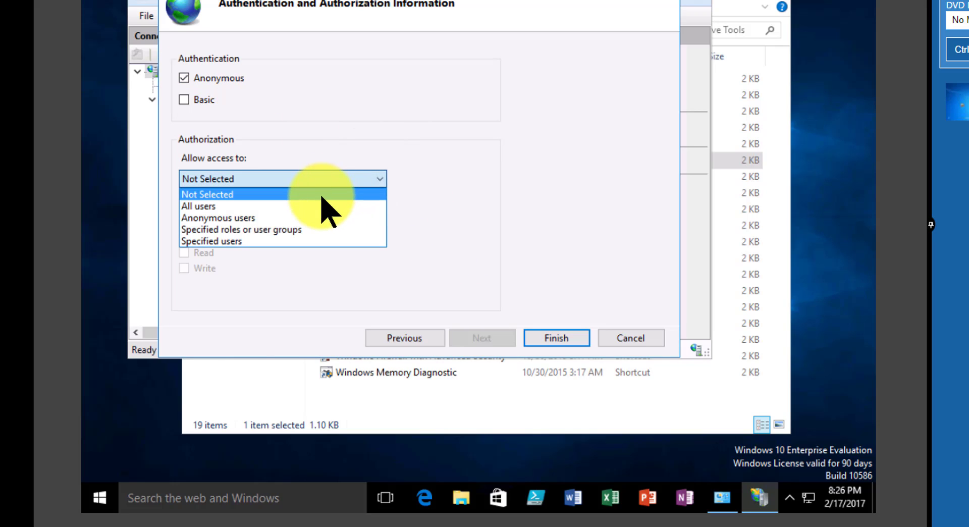
click(304, 219)
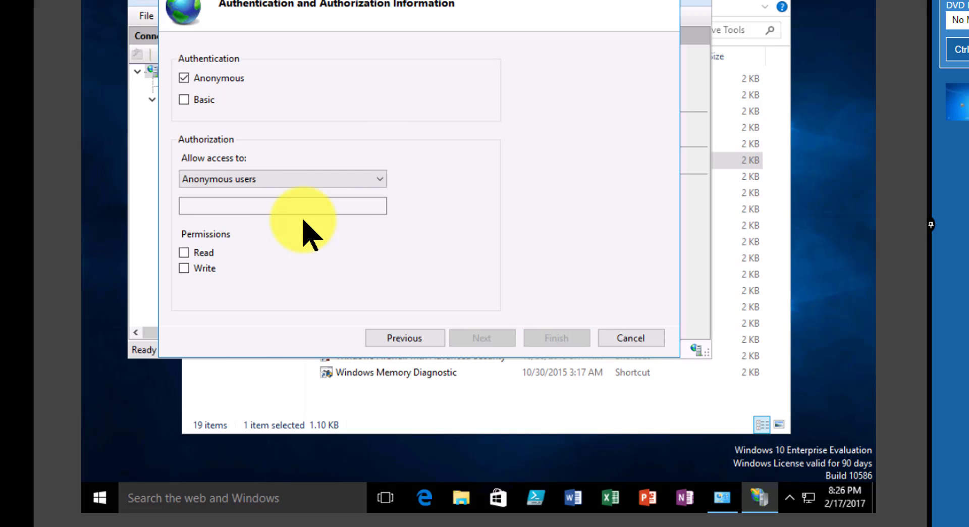
click(185, 254)
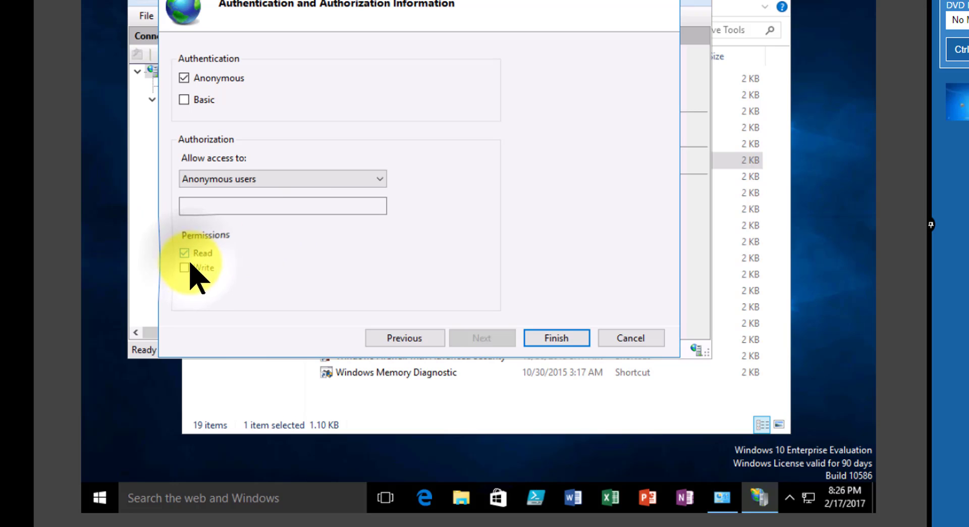
click(558, 340)
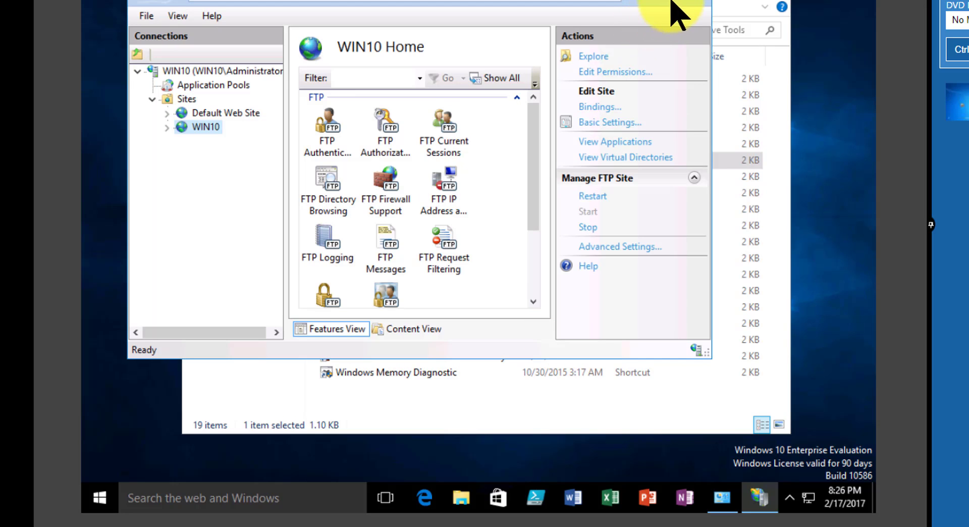
key(alt+F4)
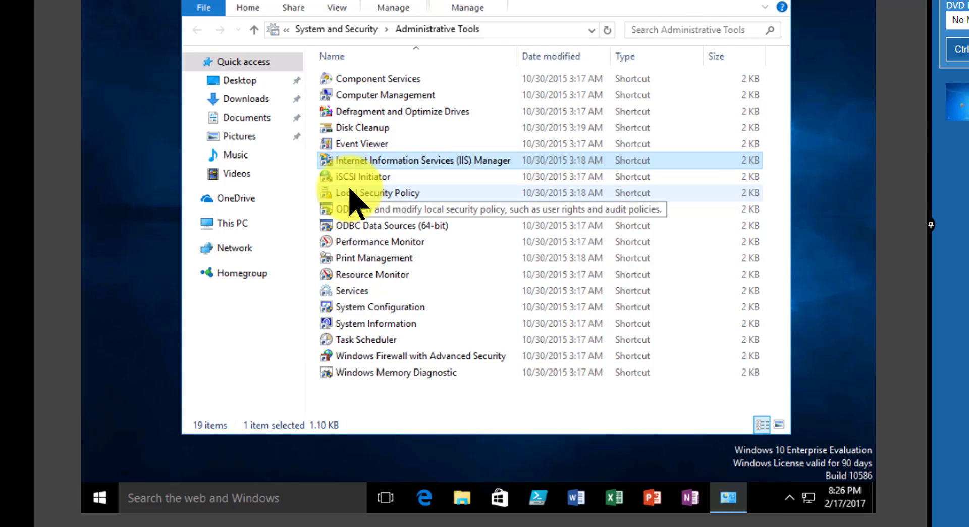
Find Windows Firewall through Windows search and open it.
click(276, 505)
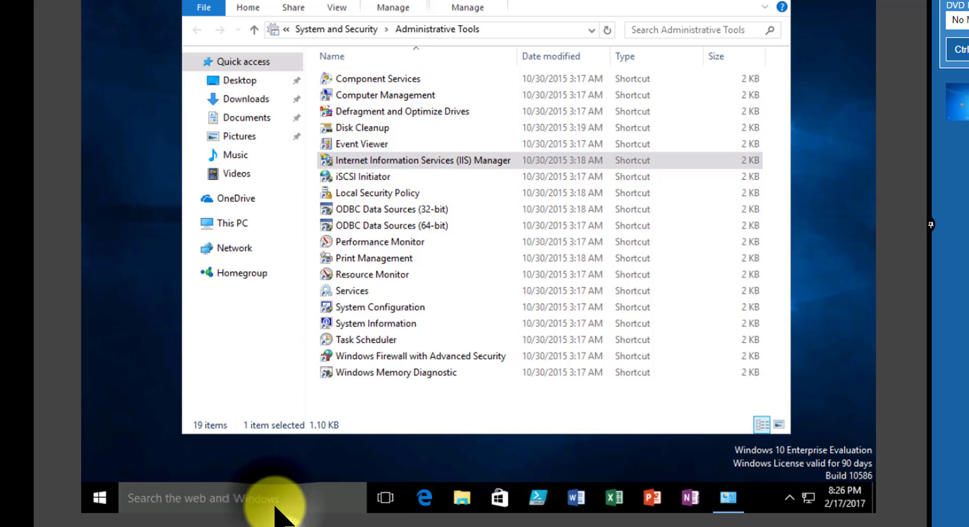
text(f)
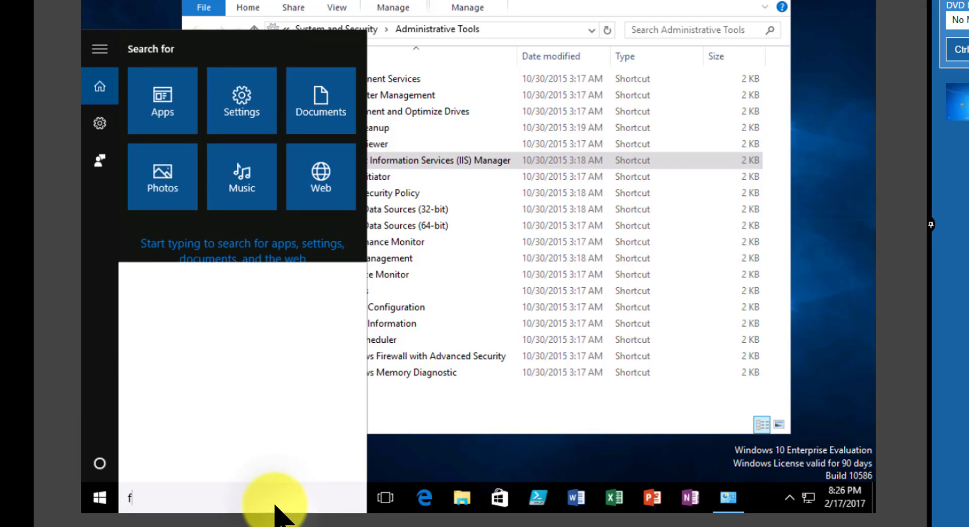
text(irew)
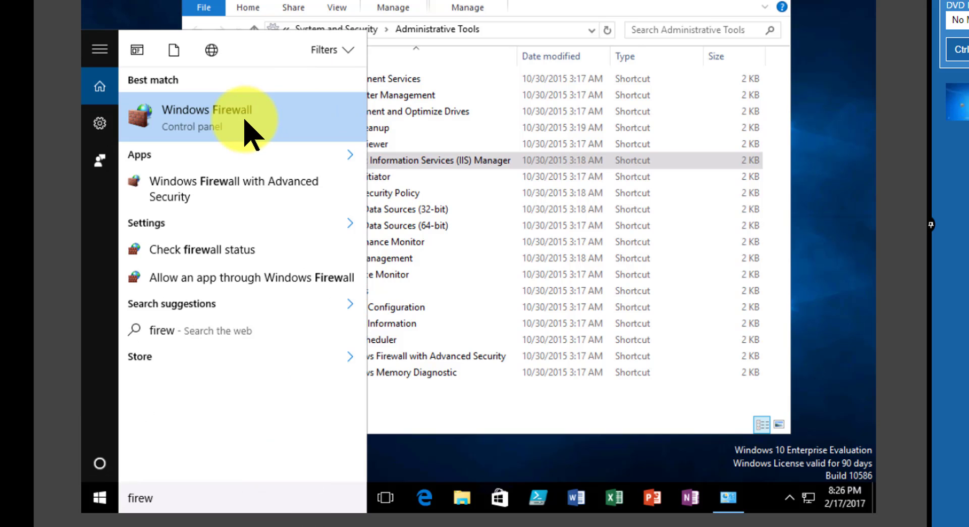
click(249, 131)
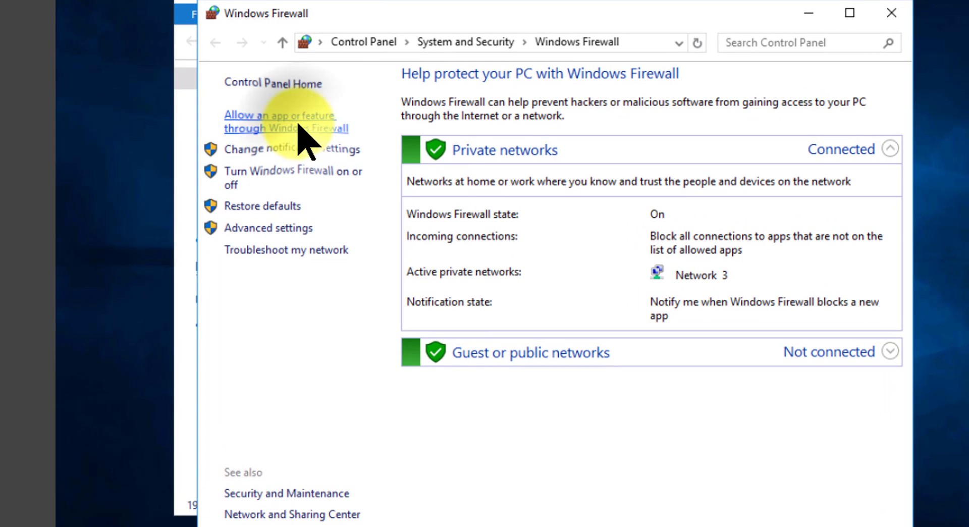
Allow FTP Server through Windows Firewall on both private and public networks and save the allowed apps settings.
click(289, 104)
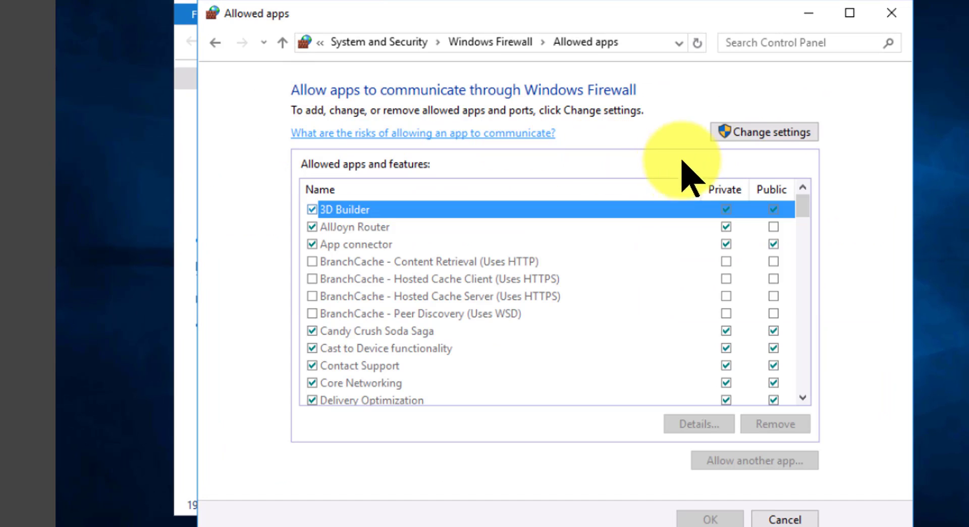
click(733, 133)
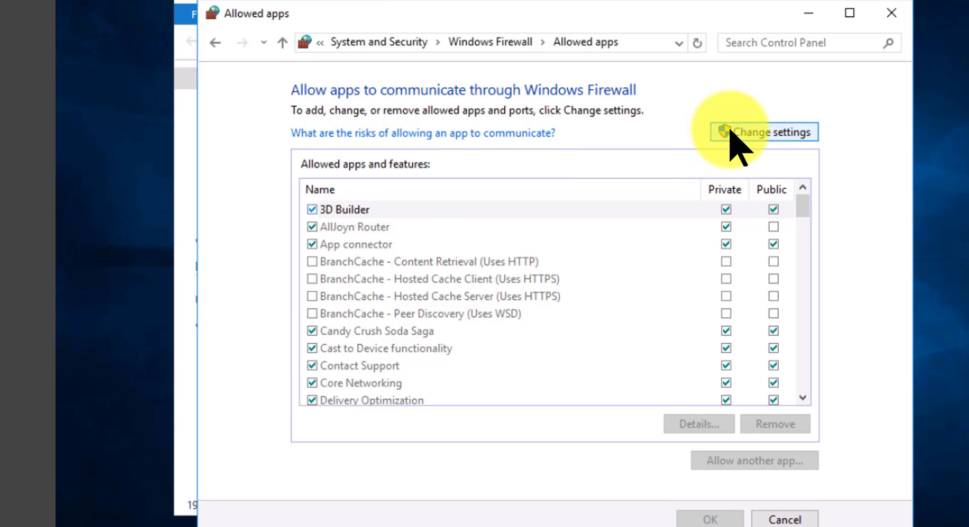
scroll(298, 354, down, 3)
click(318, 348)
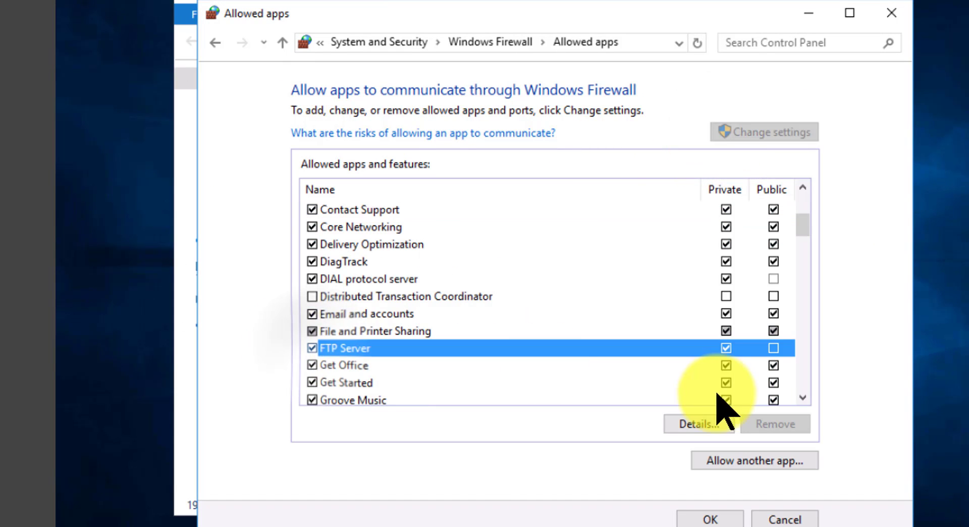
click(773, 348)
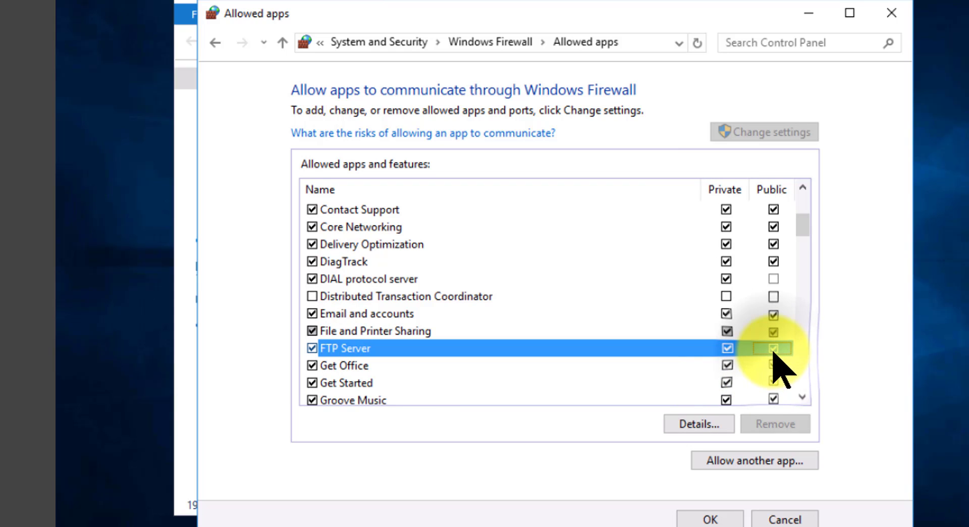
click(710, 520)
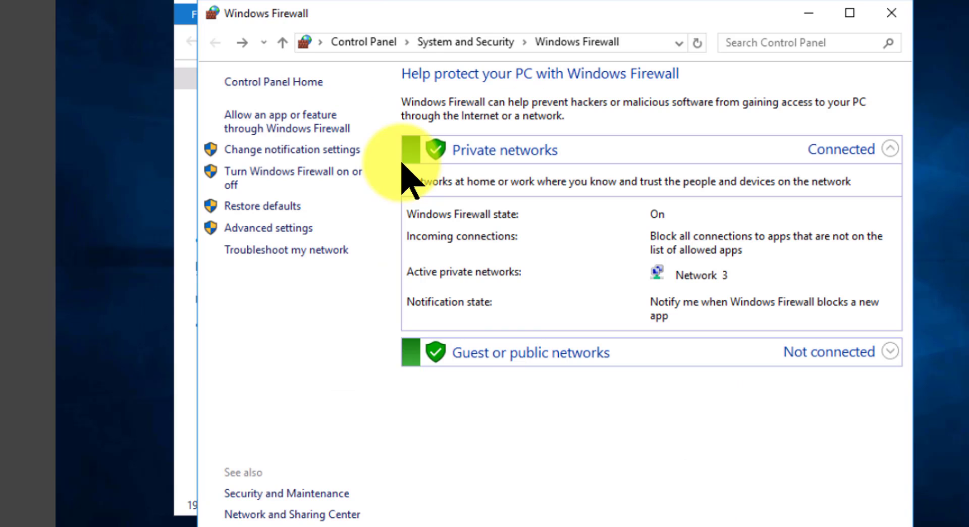
Start a new inbound port rule for specific local TCP port 21 in the firewall's advanced settings.
click(290, 229)
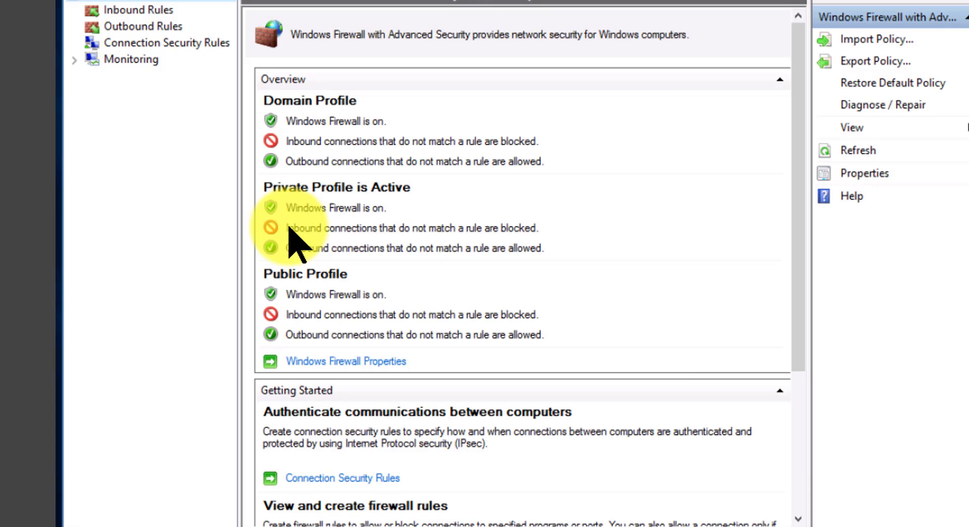
click(163, 11)
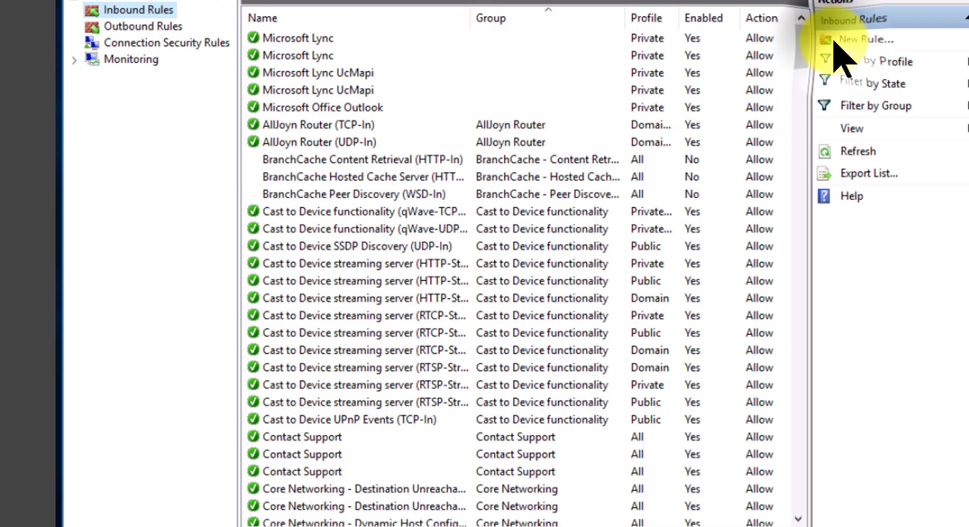
click(835, 42)
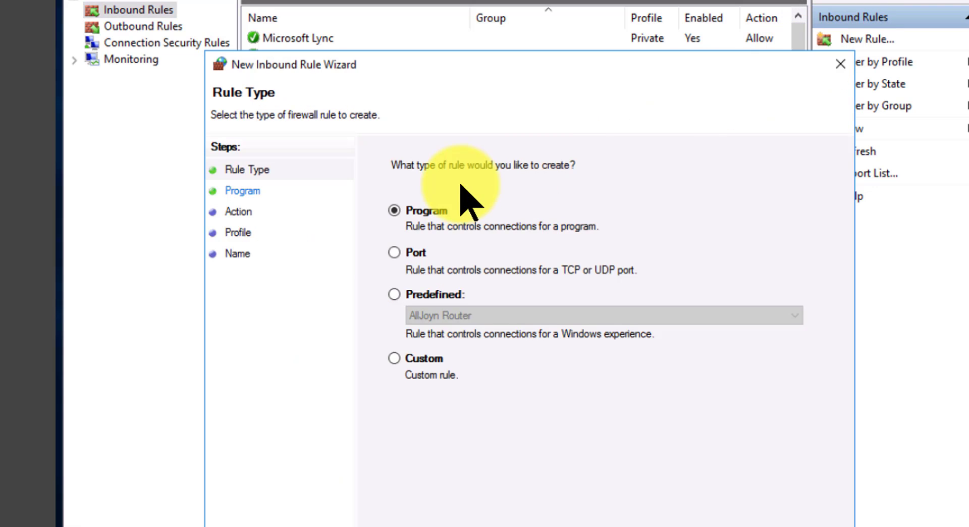
click(394, 254)
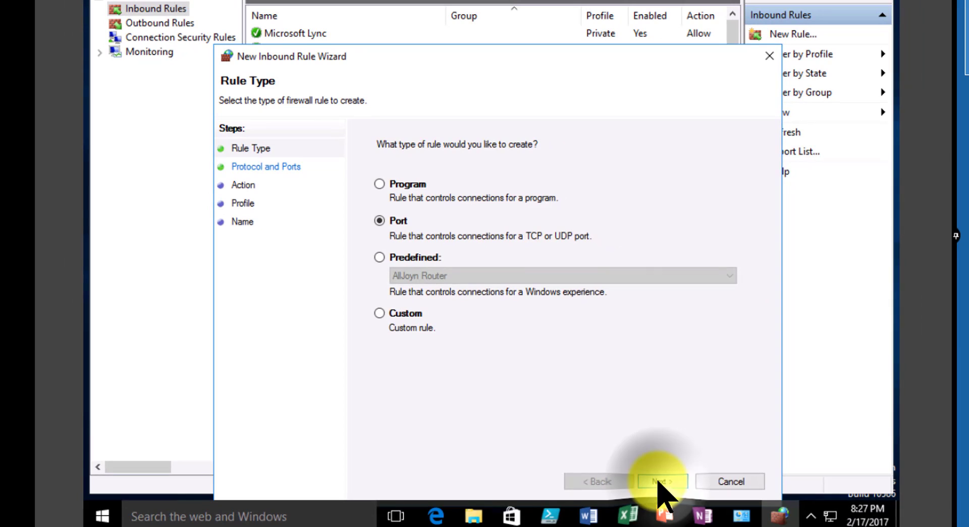
click(659, 481)
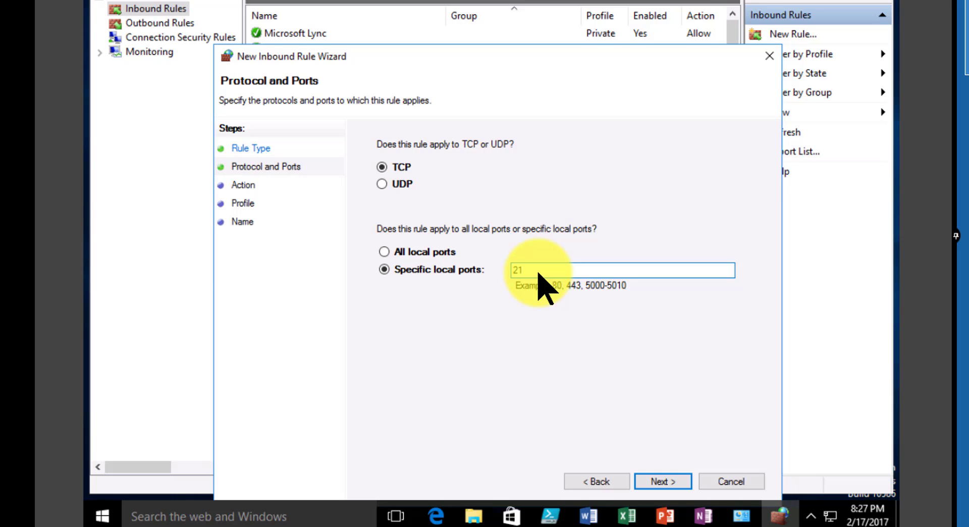
click(658, 485)
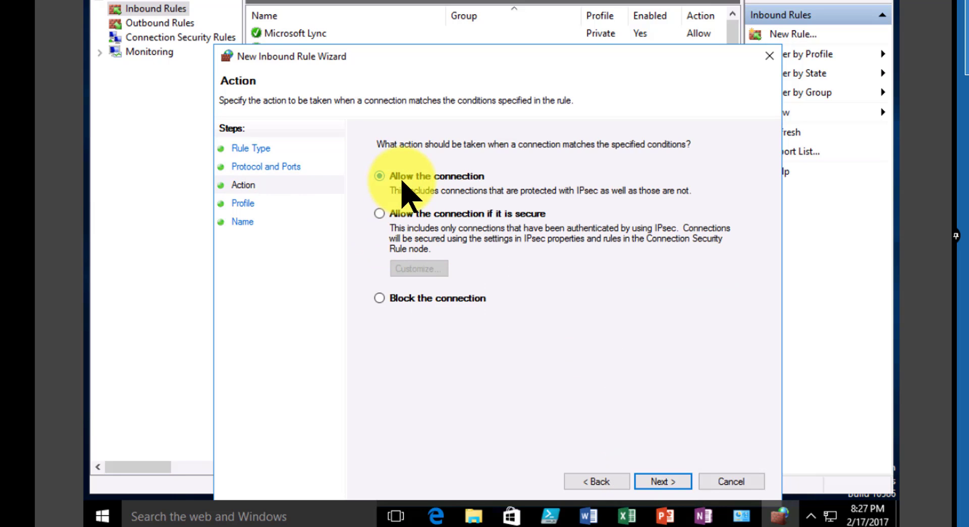
Allow the connection for the Domain, Private and Public profiles and finish the inbound rule with the name "21 inbound".
click(668, 481)
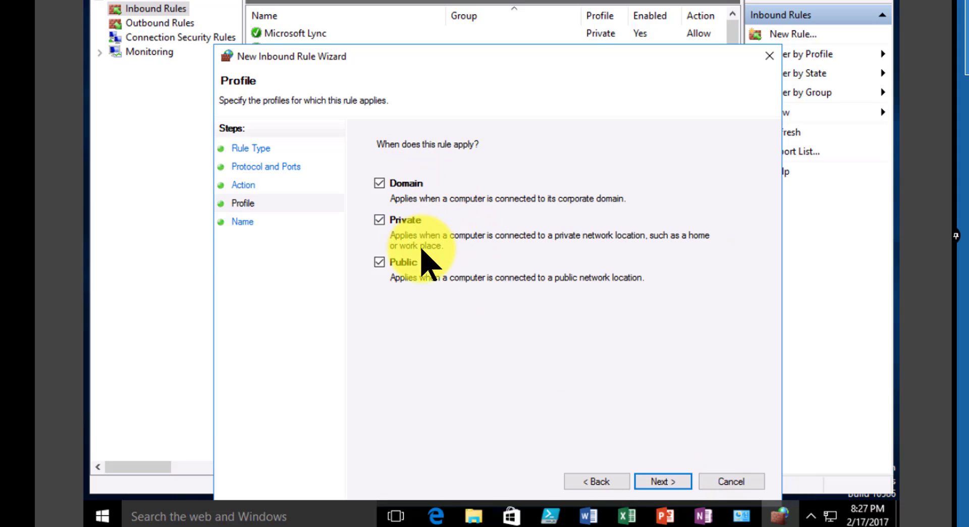
click(660, 481)
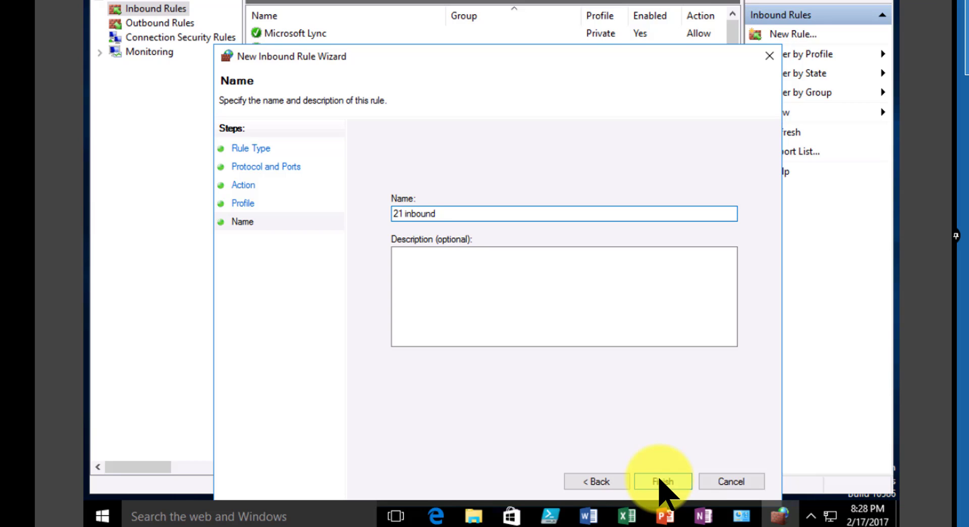
click(662, 481)
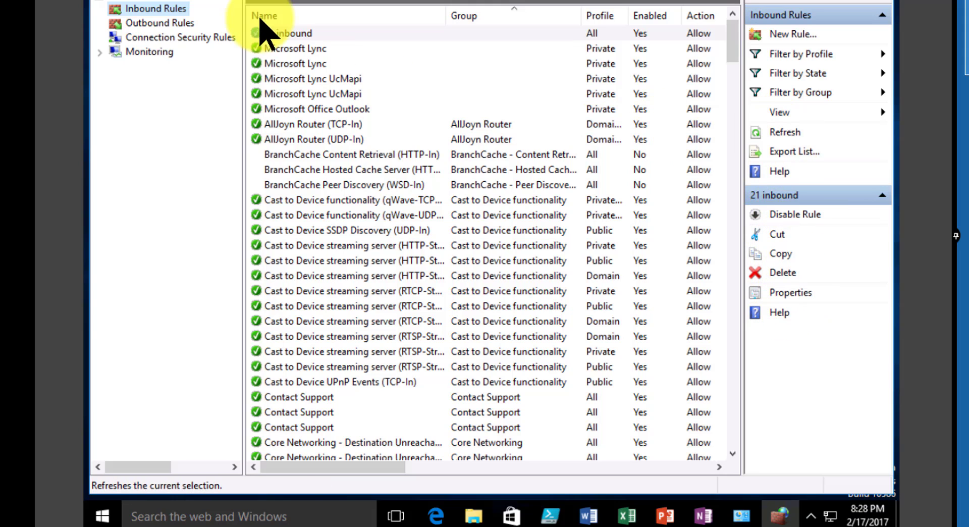
Start a new outbound port rule for specific remote TCP port 21.
click(169, 23)
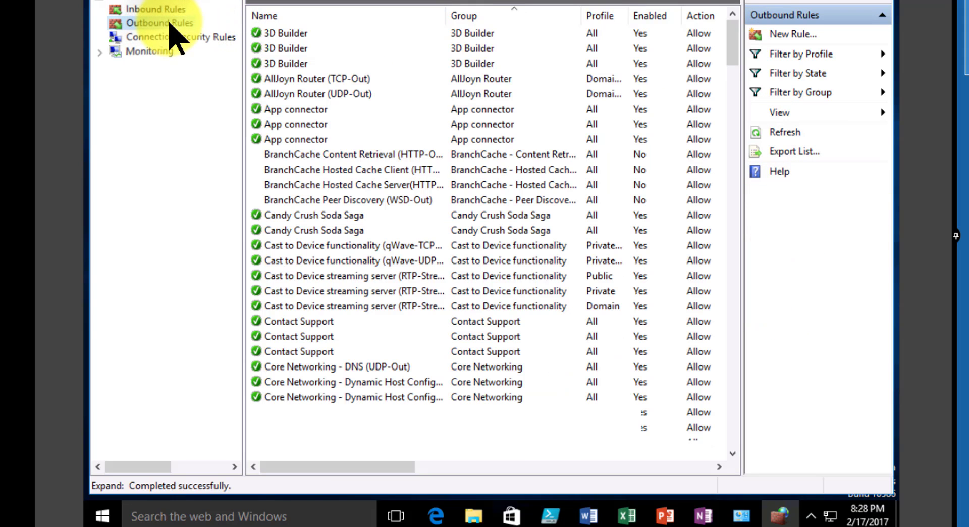
click(780, 35)
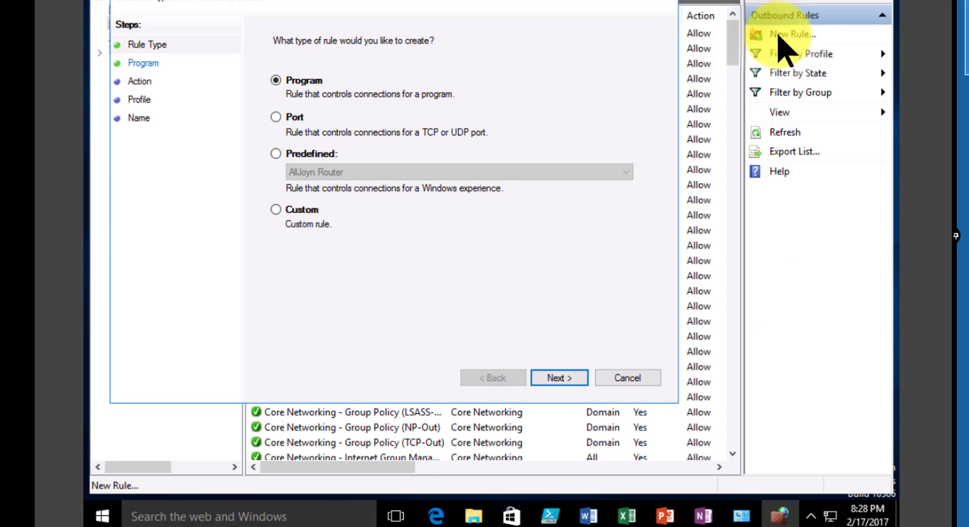
click(277, 117)
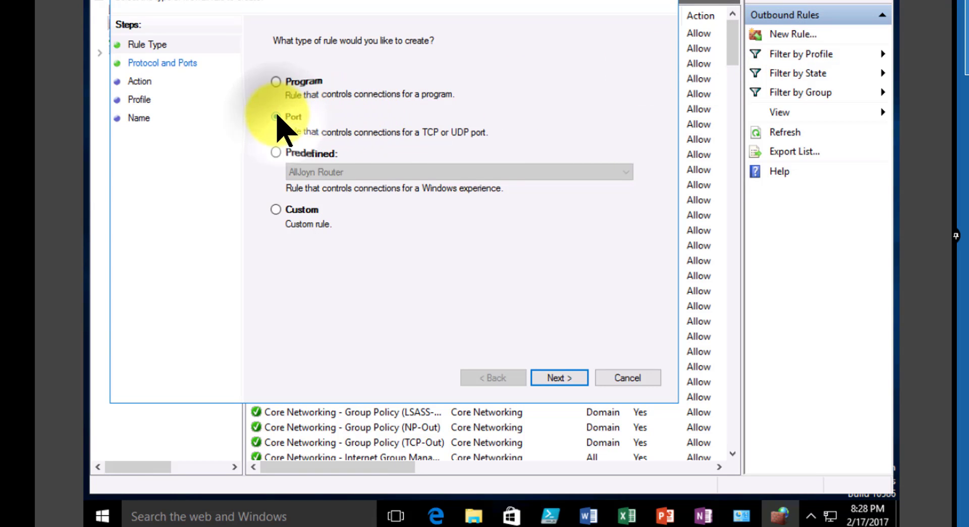
click(559, 379)
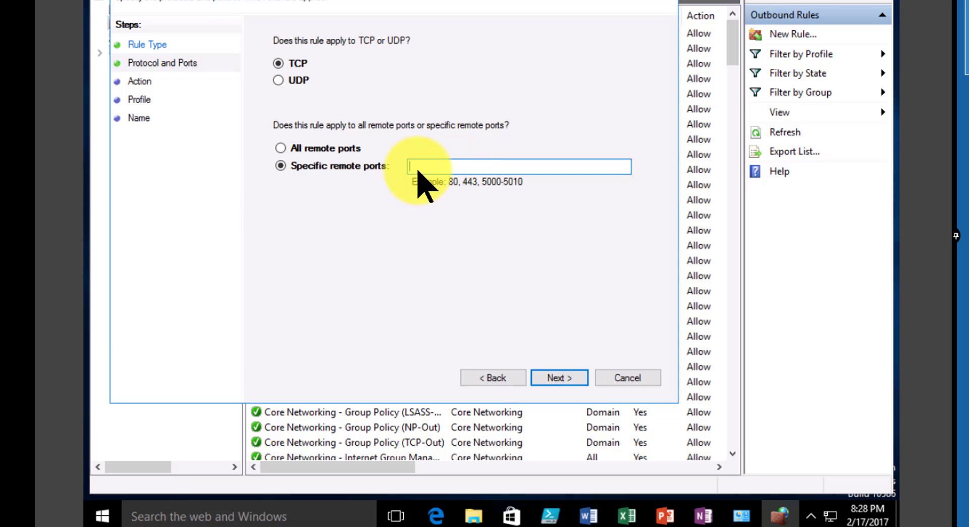
text(21)
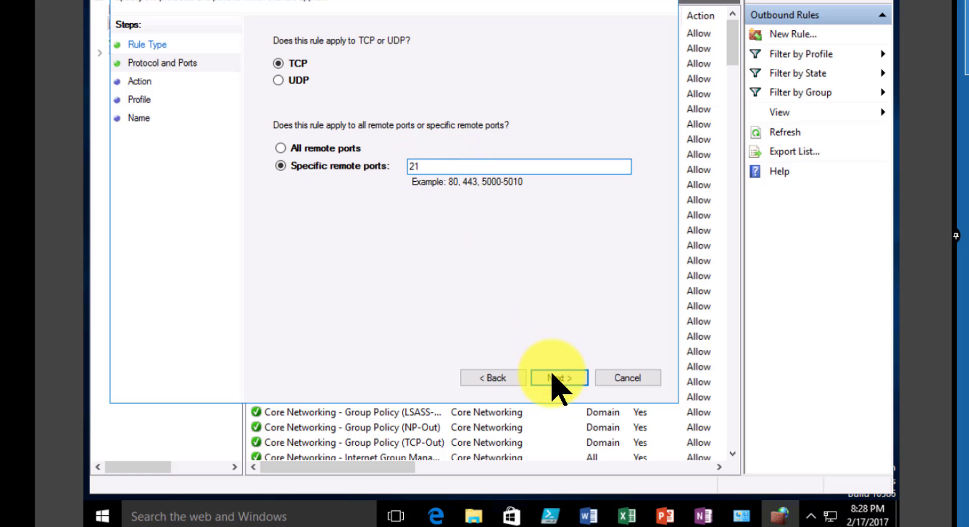
click(553, 378)
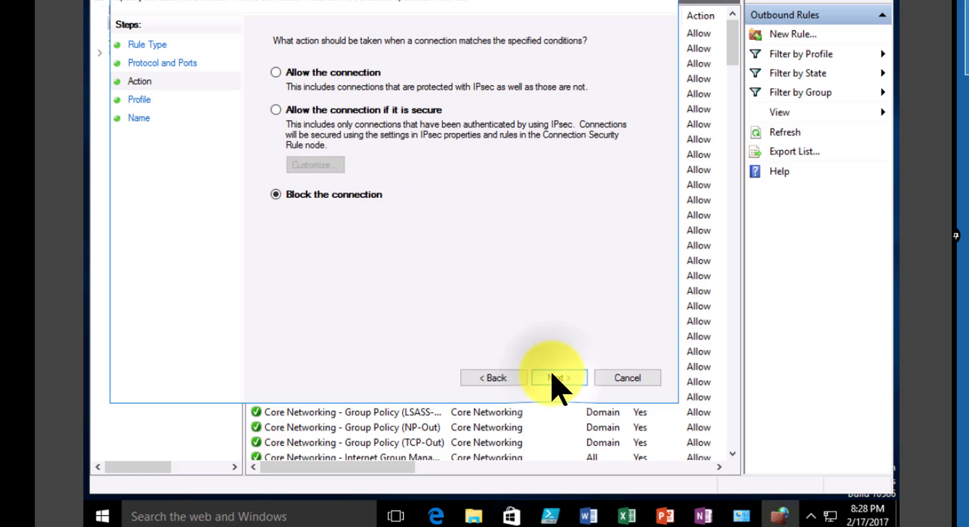
Set the outbound rule to allow the connection for all three profiles and finish it with the name "outbound 21".
click(276, 72)
click(566, 377)
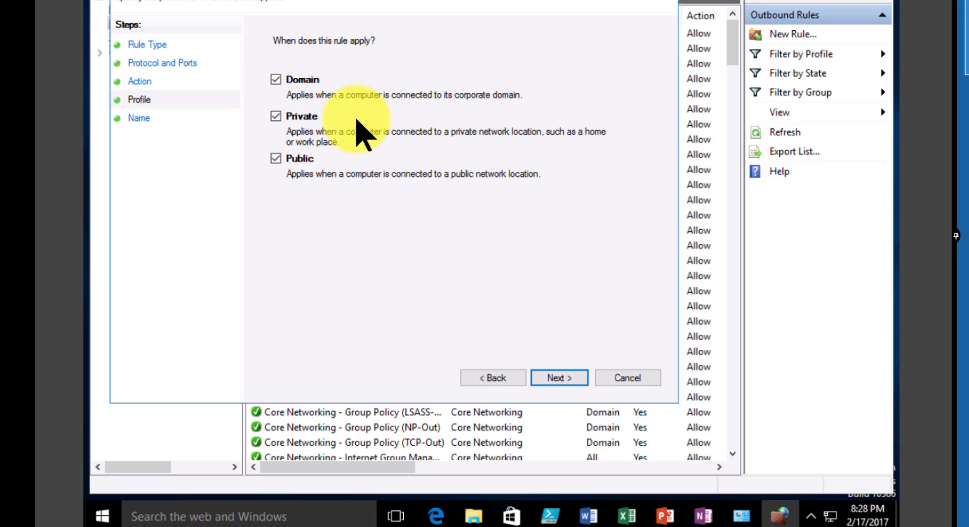
click(559, 379)
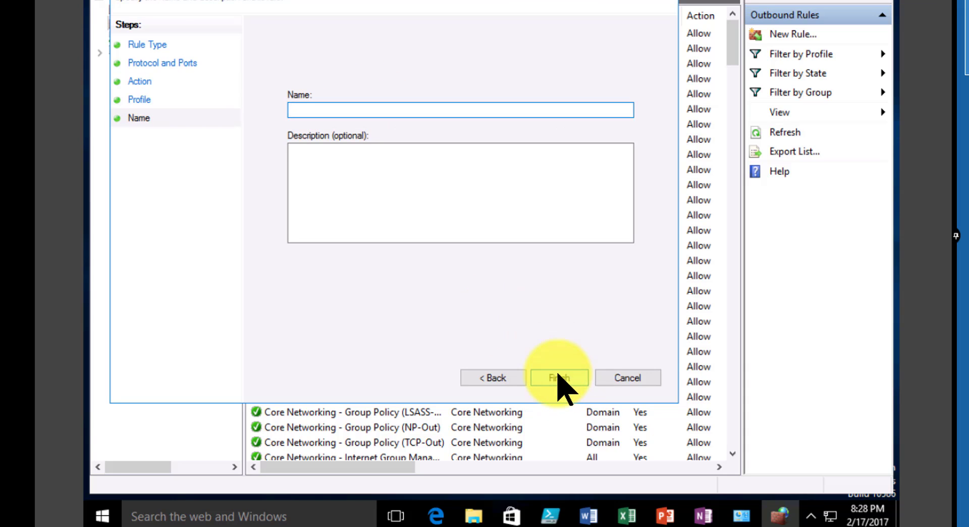
text(outbound 21)
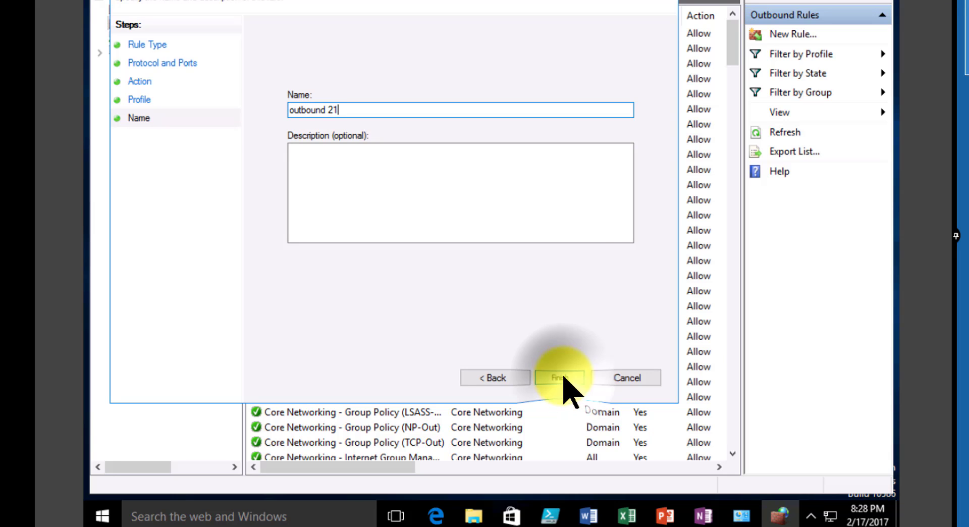
click(563, 379)
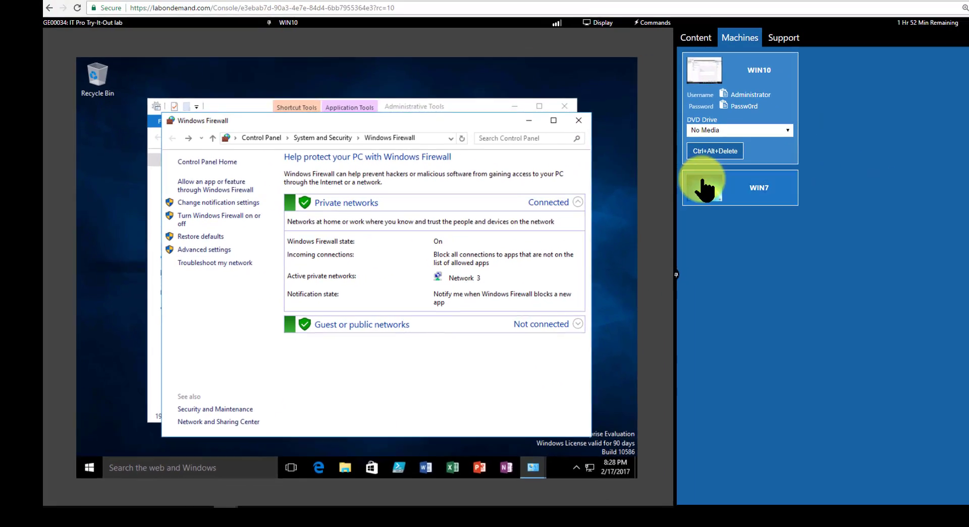
Switch to the WIN7 lab machine and sign in as Administrator by pasting the account password.
click(792, 164)
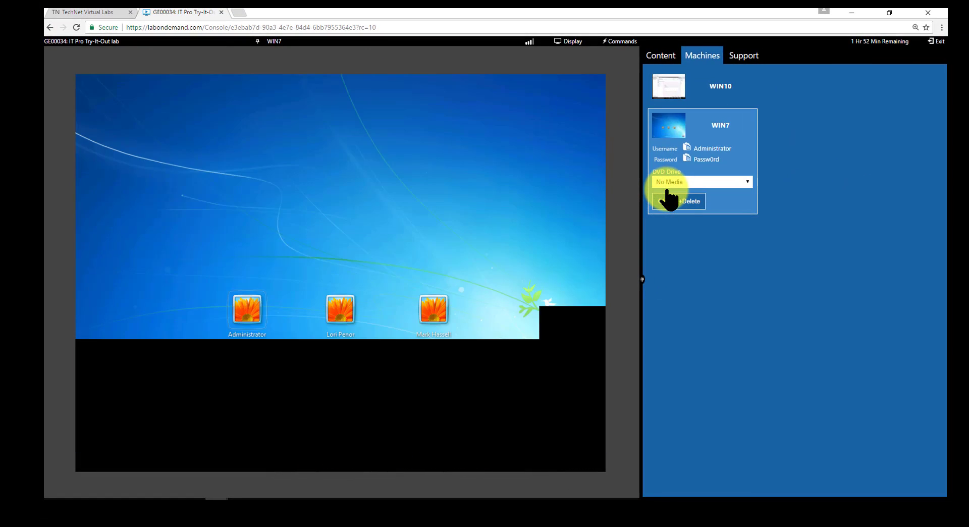
click(251, 319)
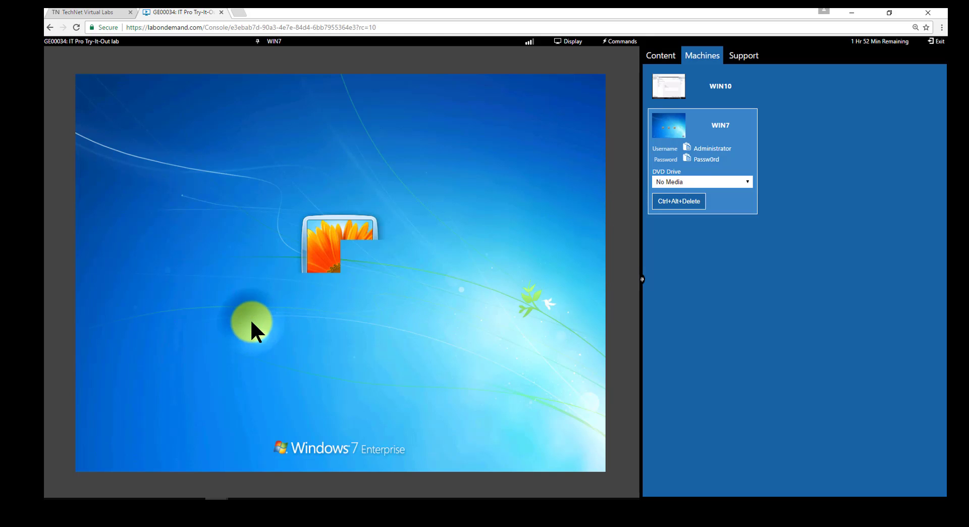
click(608, 42)
mouse_move(616, 84)
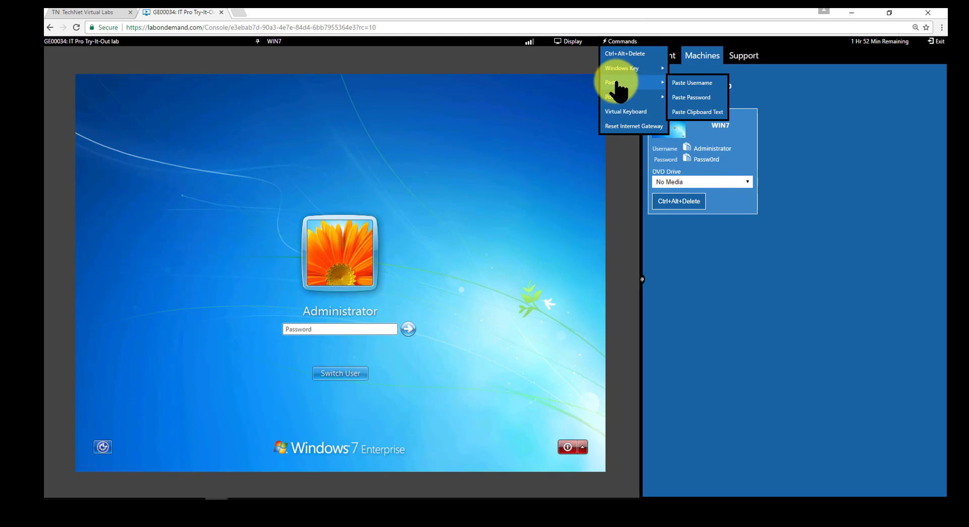
click(686, 96)
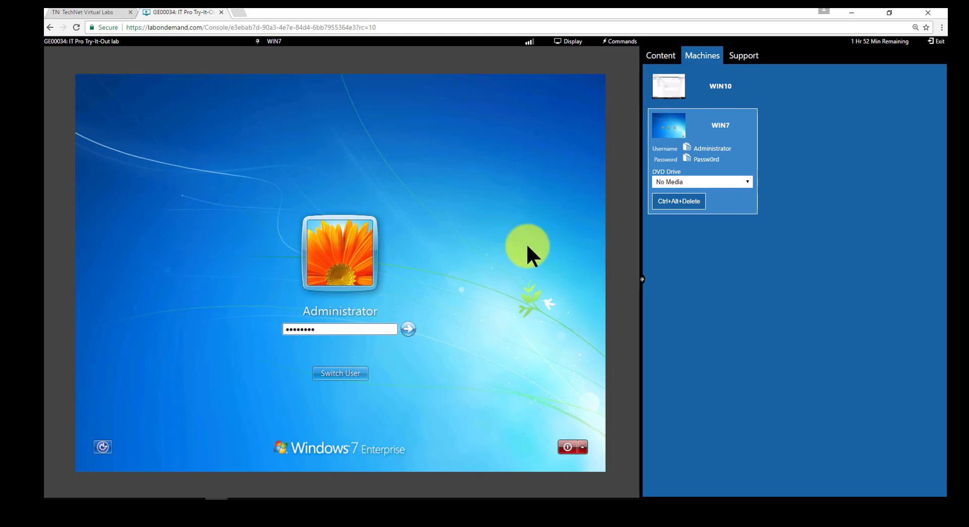
click(406, 329)
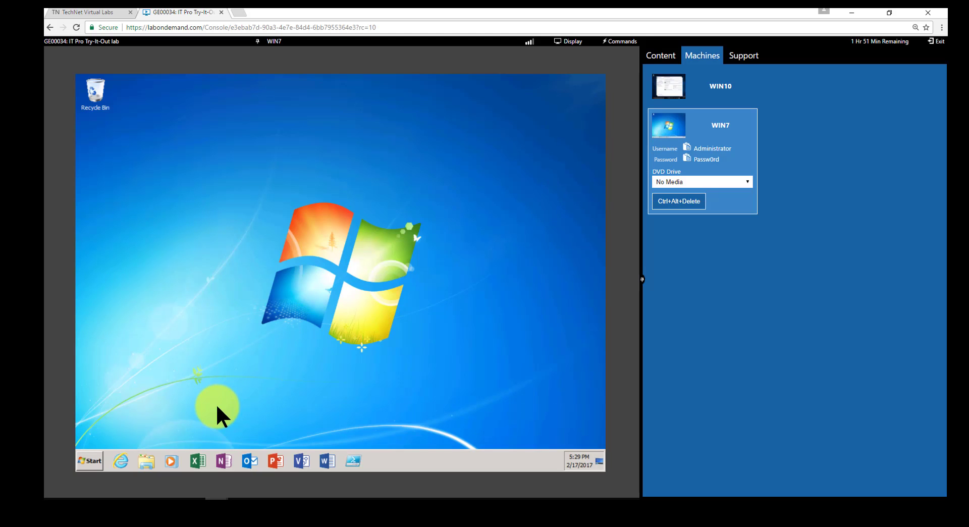
Open a Windows Explorer window on WIN7 and begin its address with ftp://.
click(150, 458)
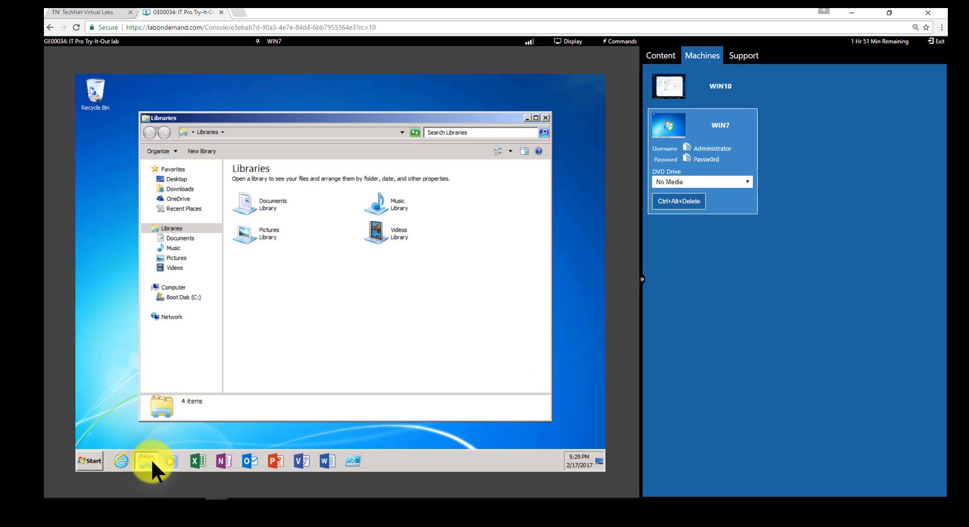
click(185, 132)
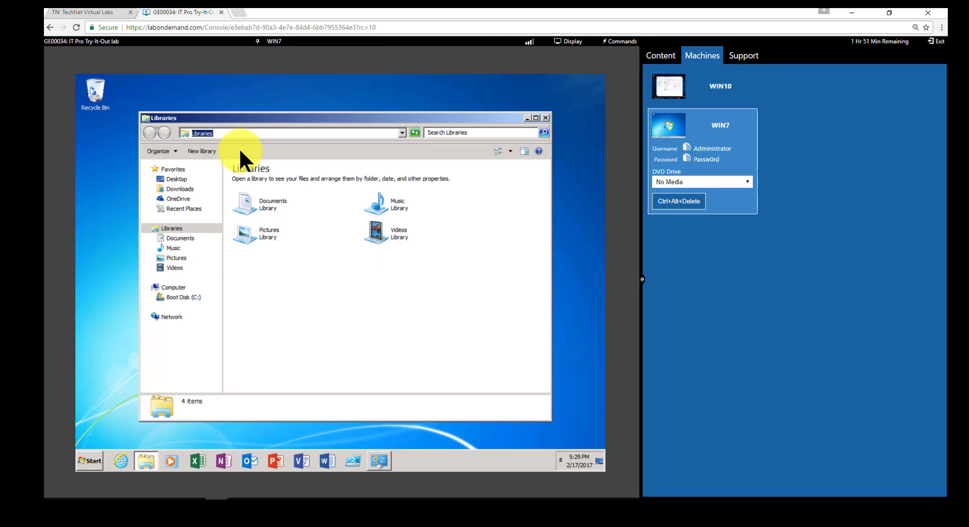
text(ftp://)
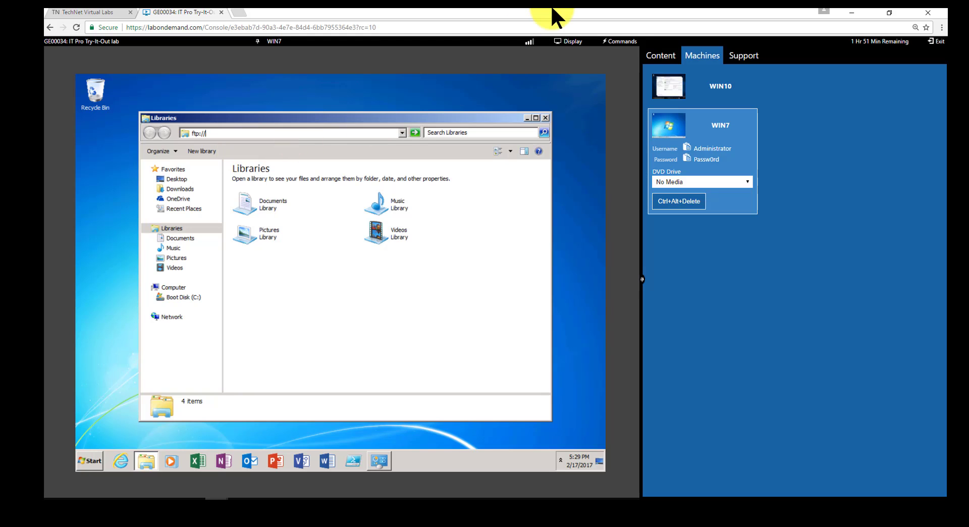
Switch to the WIN10 machine and run ipconfig in a Command Prompt to look up its IPv4 address.
click(670, 88)
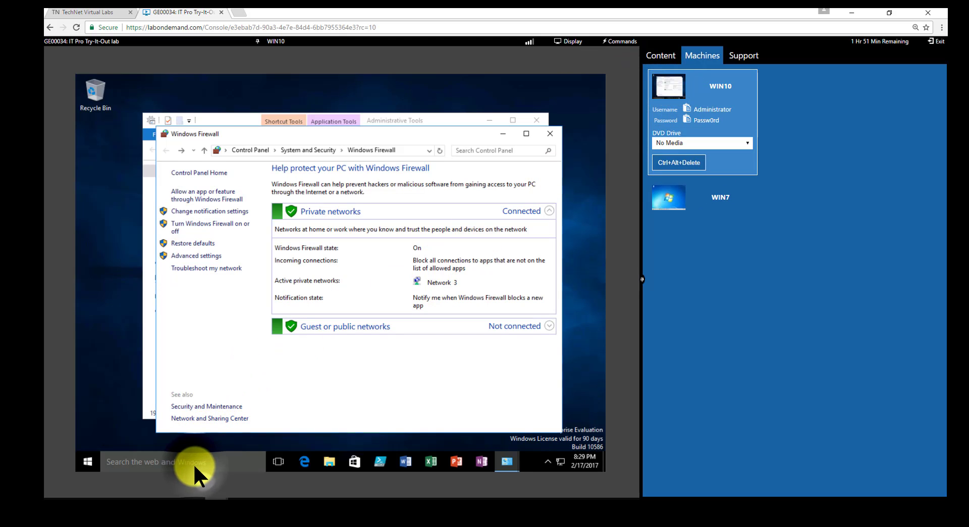
click(192, 462)
text(cmd)
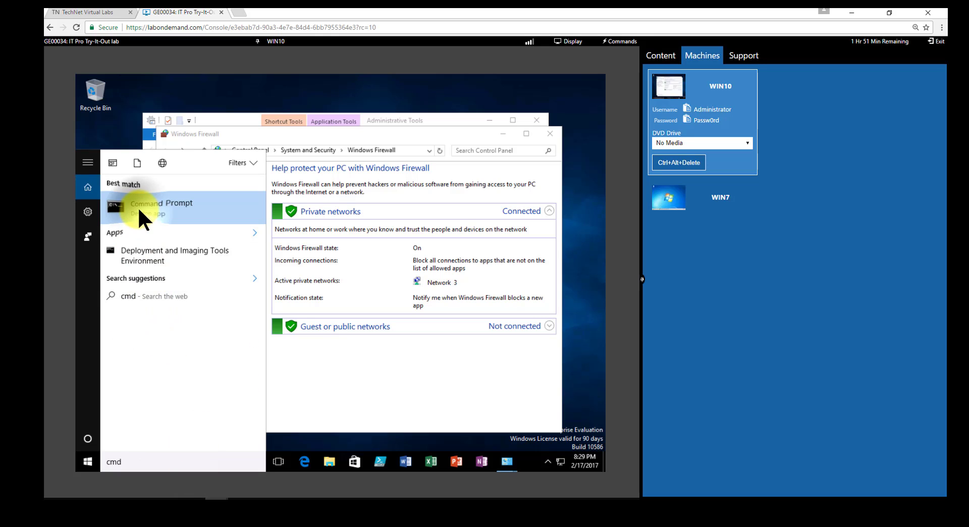
click(138, 207)
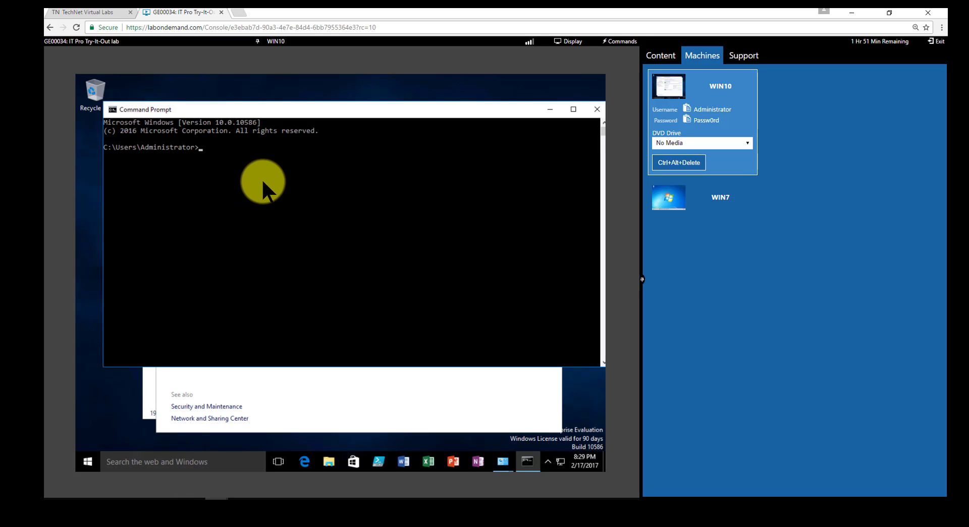
text(ipco)
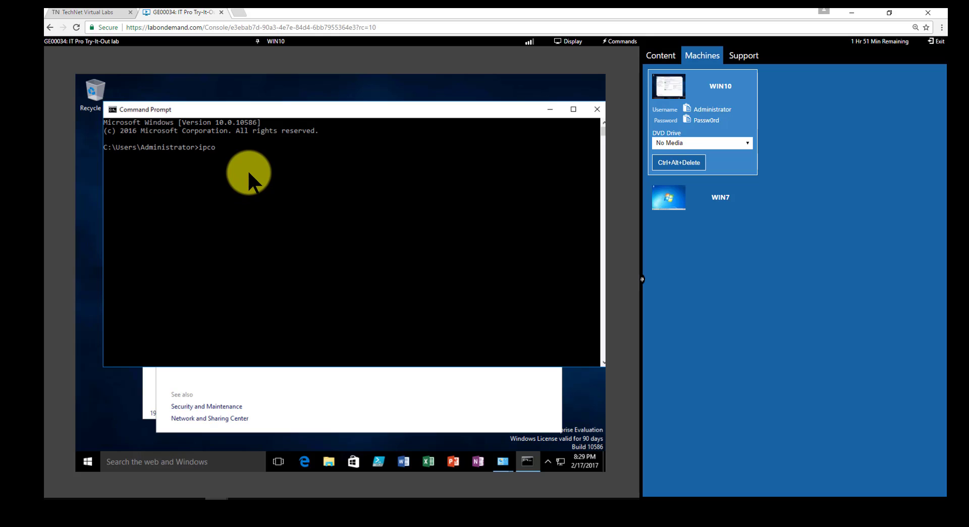
text(nfig)
key(Return)
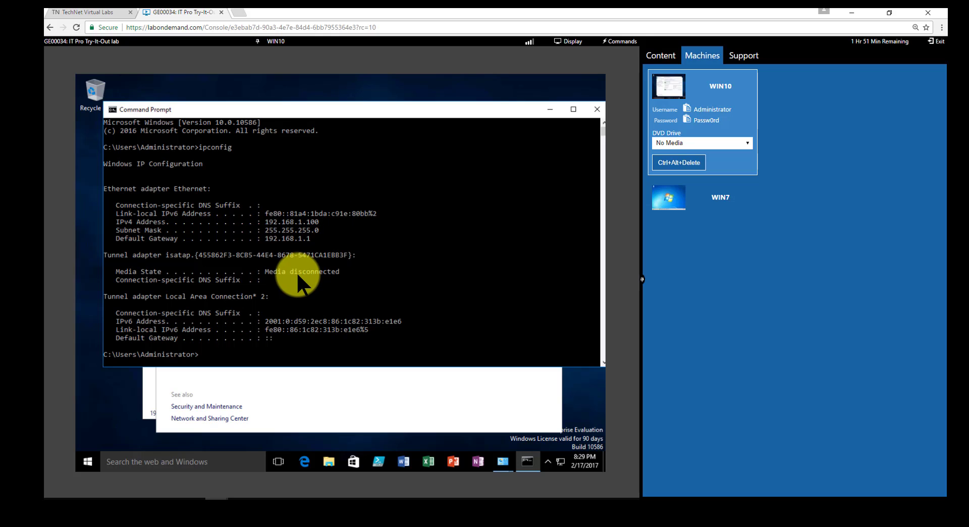
Run netstat -an and check the start of the connection list for port 21.
text(netstat)
text( a)
text(an)
key(Return)
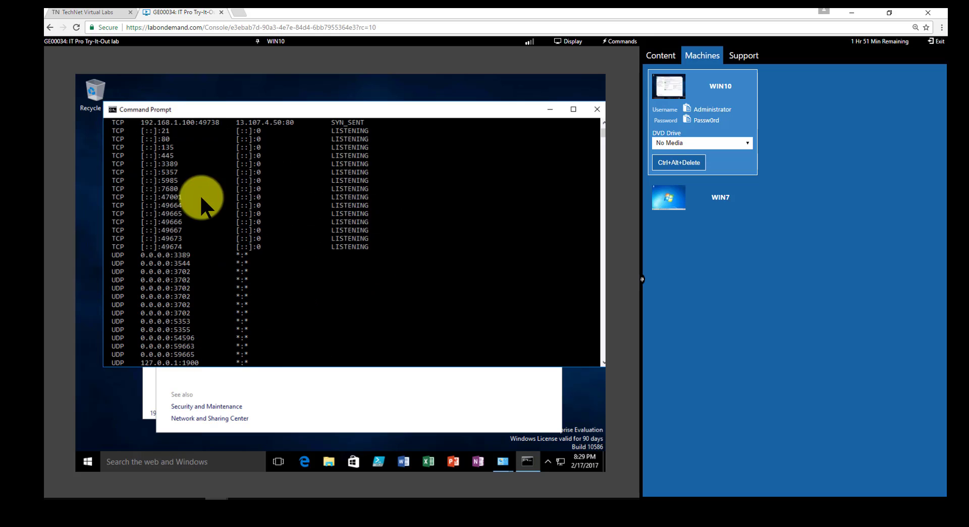
scroll(207, 210, up, 10)
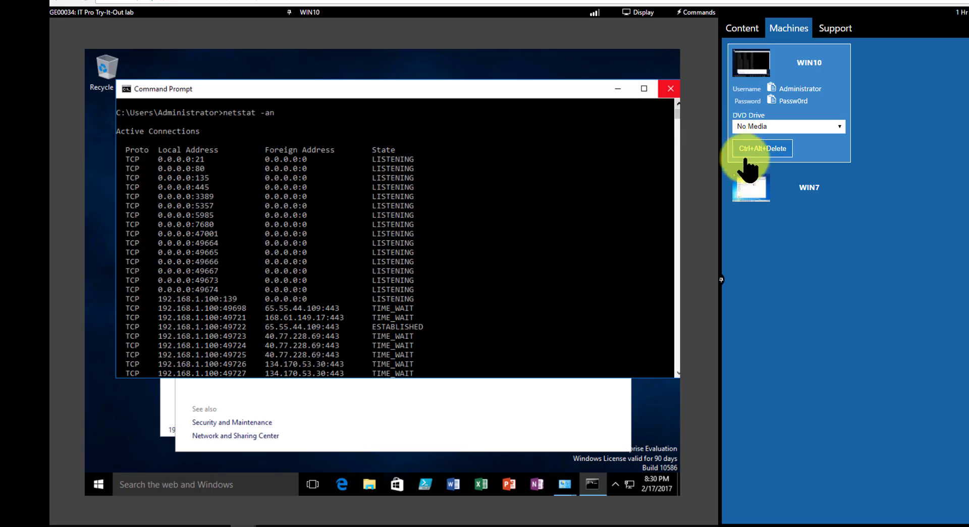
Return to WIN7, connect to ftp://192.168.1.100 and open Extras > Surface Pro 4 Win 10 Platform Installer on the site.
click(757, 188)
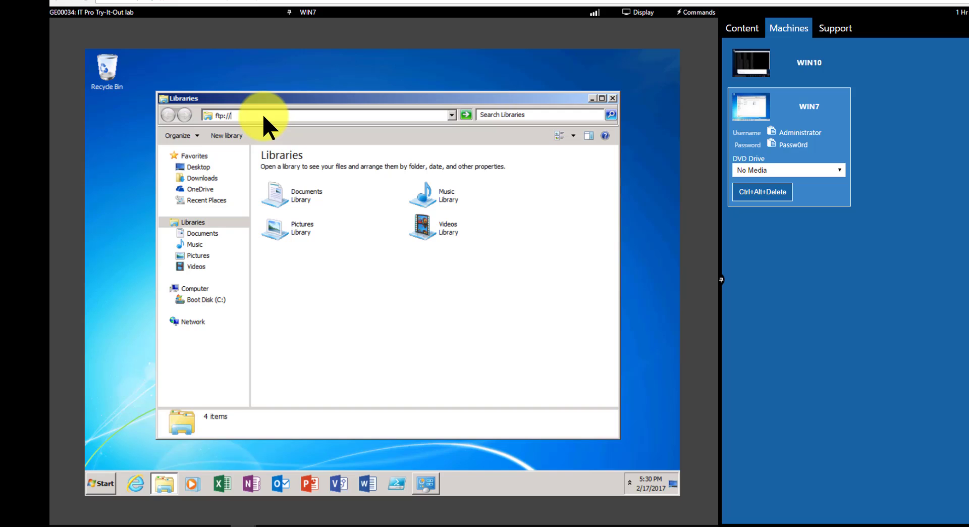
text(192.168.)
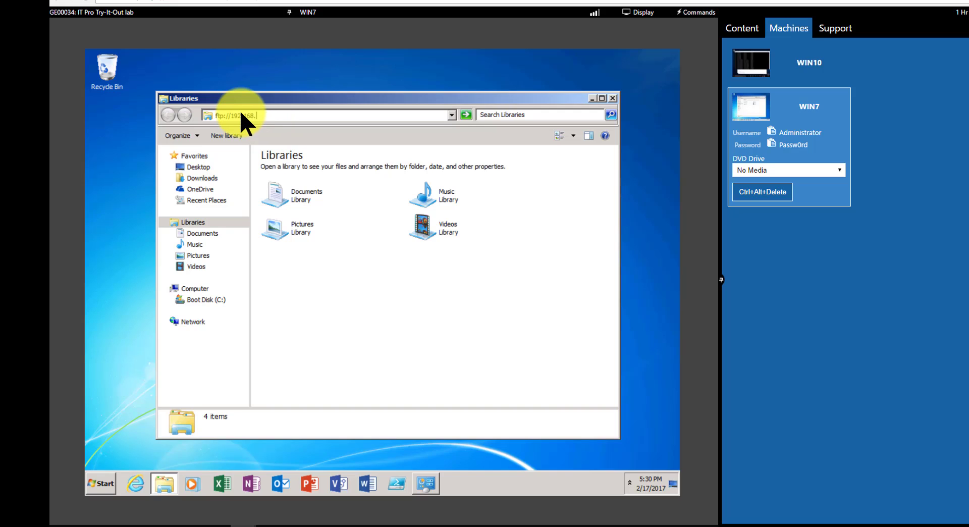
text(1.100)
click(466, 115)
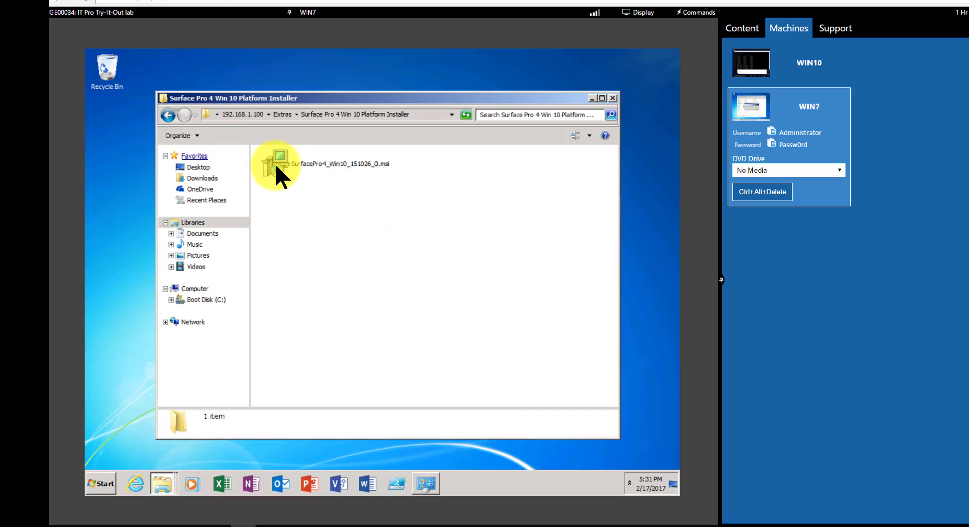
Copy SurfacePro4_Win10_151026_0.msi from the FTP folder to the WIN7 desktop.
click(278, 170)
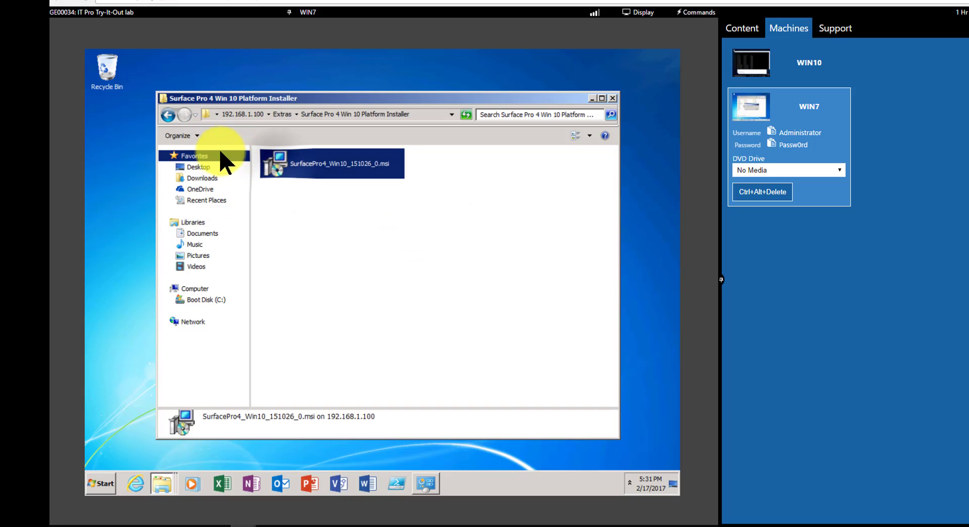
click(119, 143)
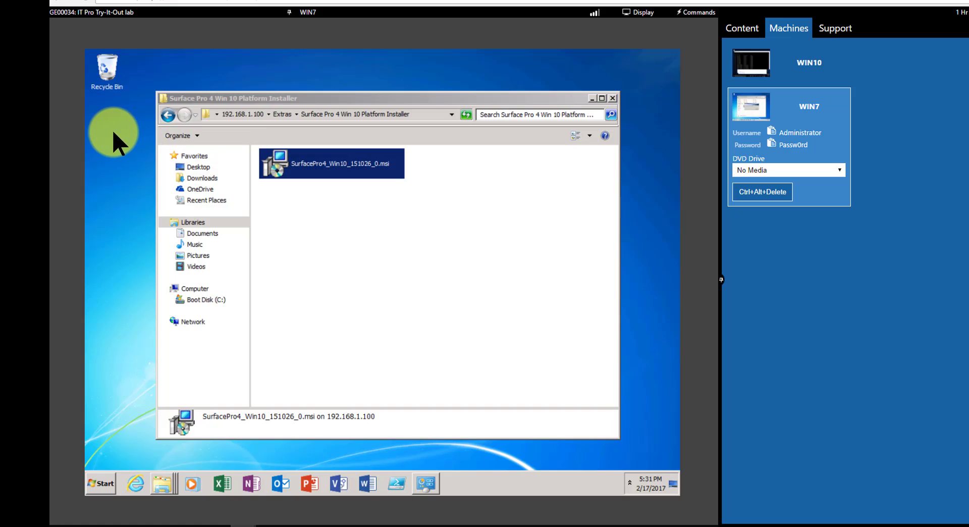
key(ctrl+v)
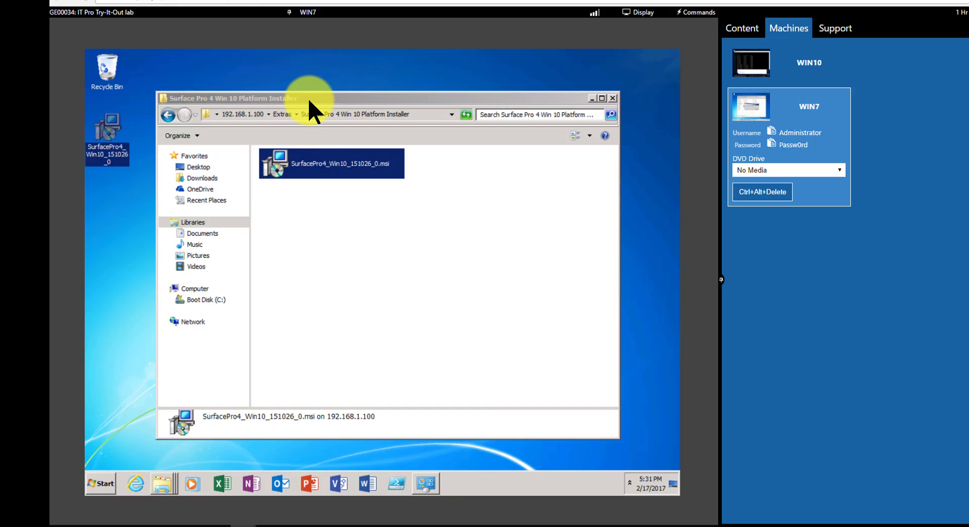
Open a second Explorer window beside the FTP window, browse to Boot Disk (C:) and select the Extras folder.
drag(308, 101, 386, 109)
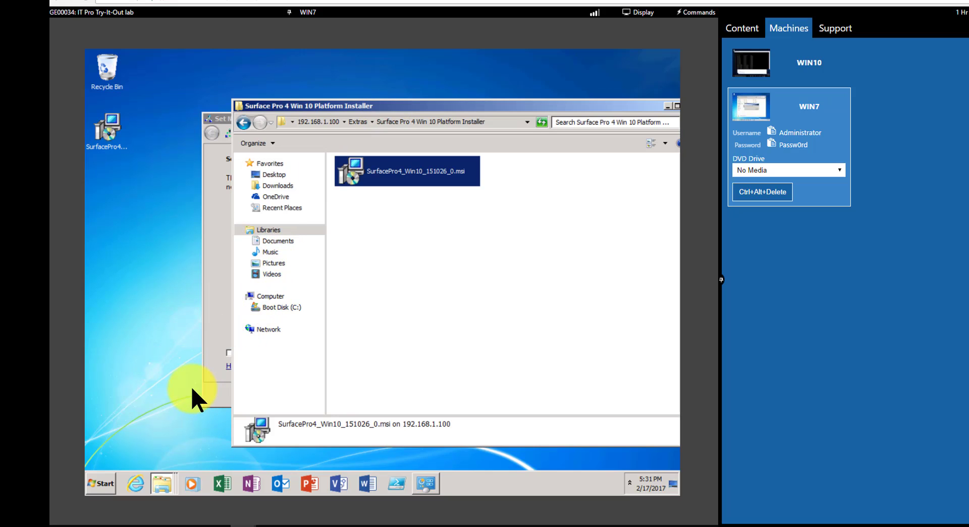
click(162, 482)
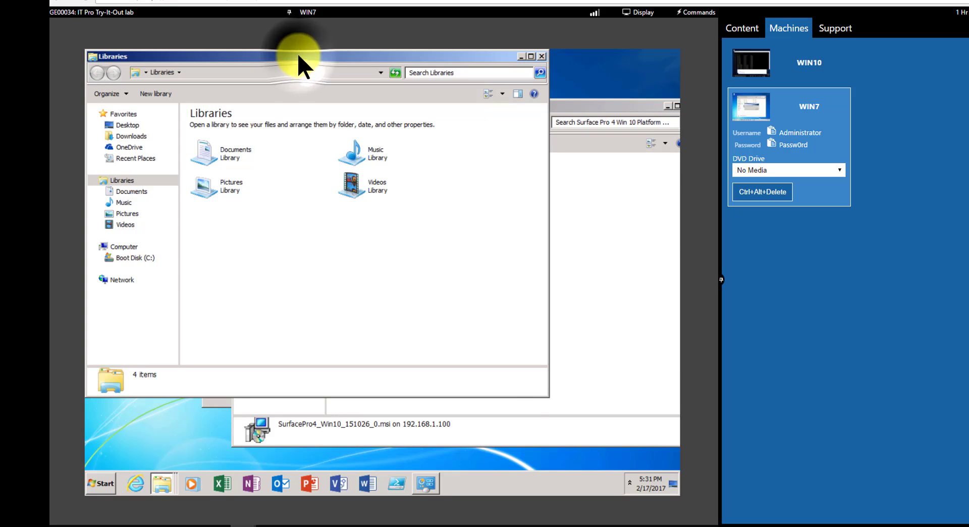
drag(301, 60, 282, 174)
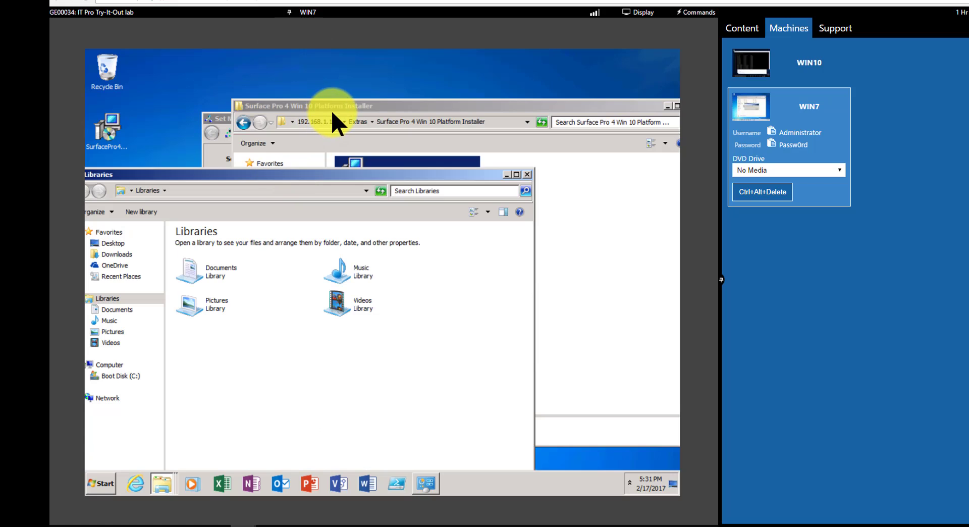
click(119, 398)
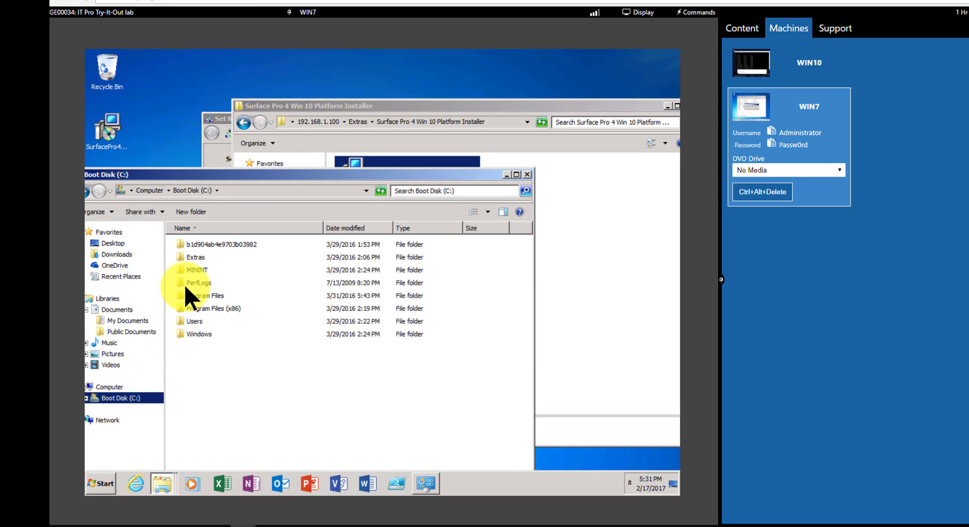
click(190, 257)
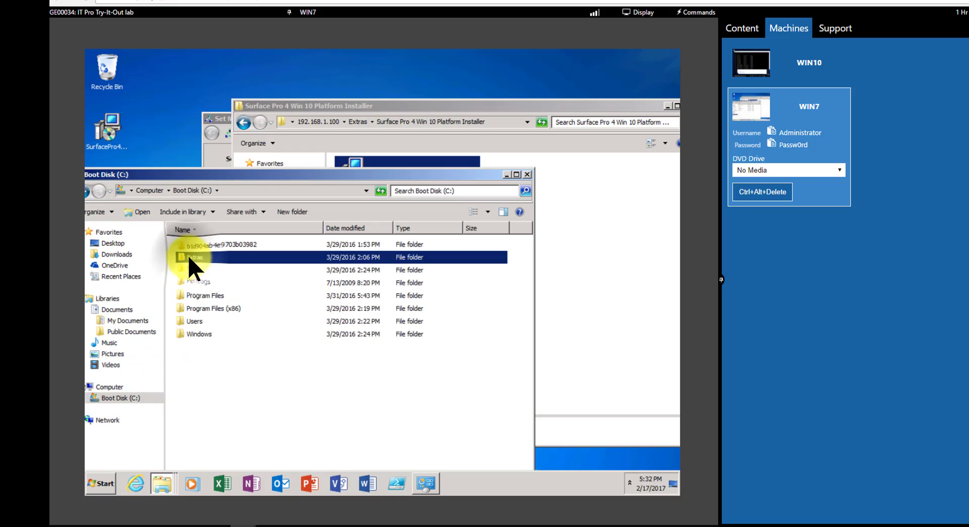